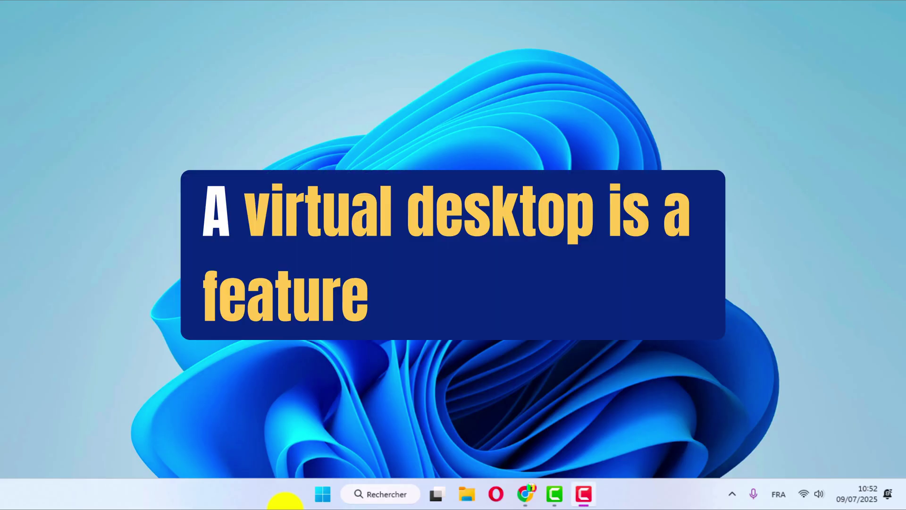
Step: Cycle through Bureau 2 to Bureau 5, then return to Bureau 1
{"action": "mouse_move", "coordinate": [434, 499]}
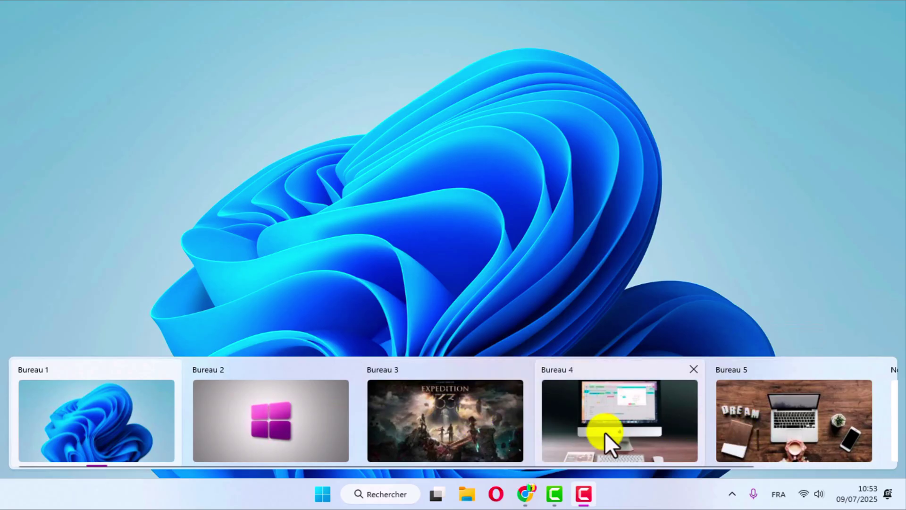
{"action": "left_click", "coordinate": [288, 430]}
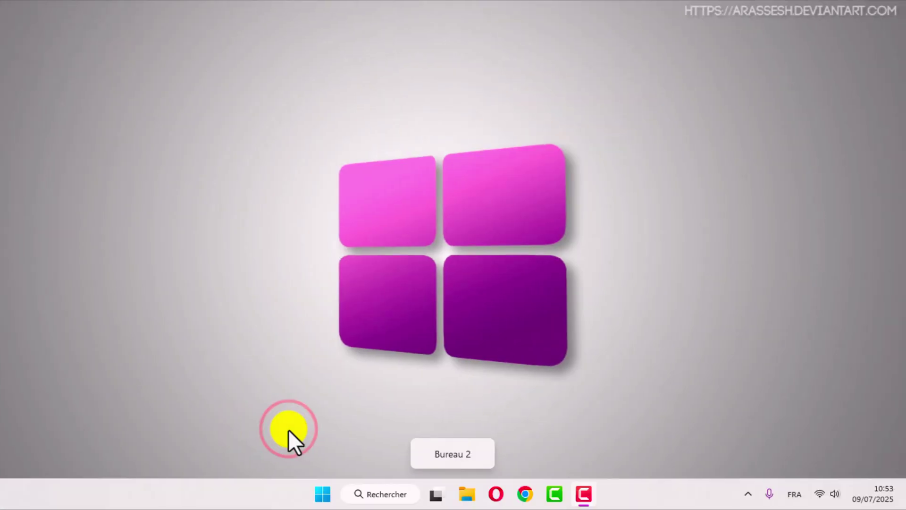
{"action": "left_click", "coordinate": [445, 420]}
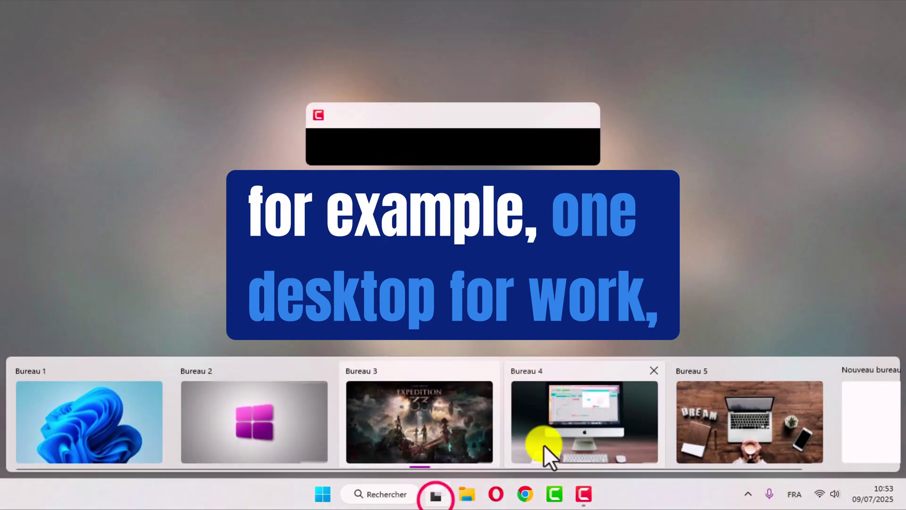
{"action": "left_click", "coordinate": [545, 442]}
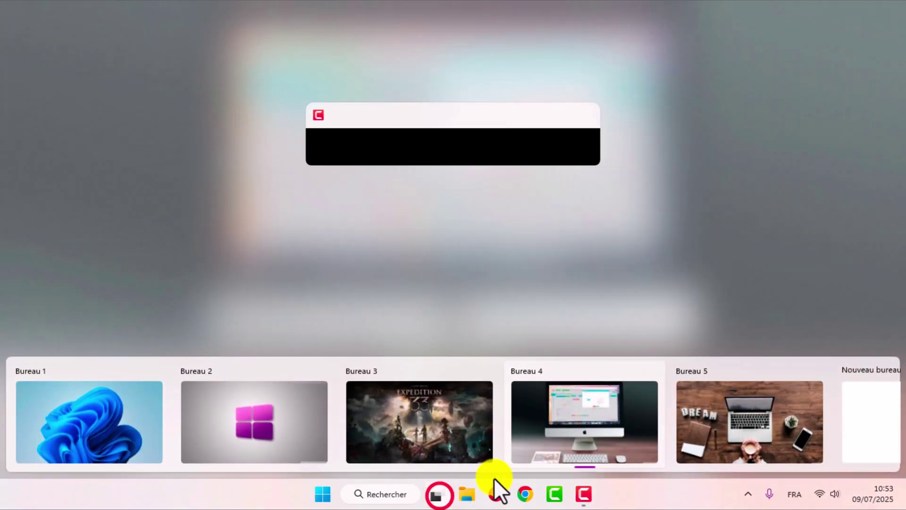
{"action": "left_click", "coordinate": [707, 436]}
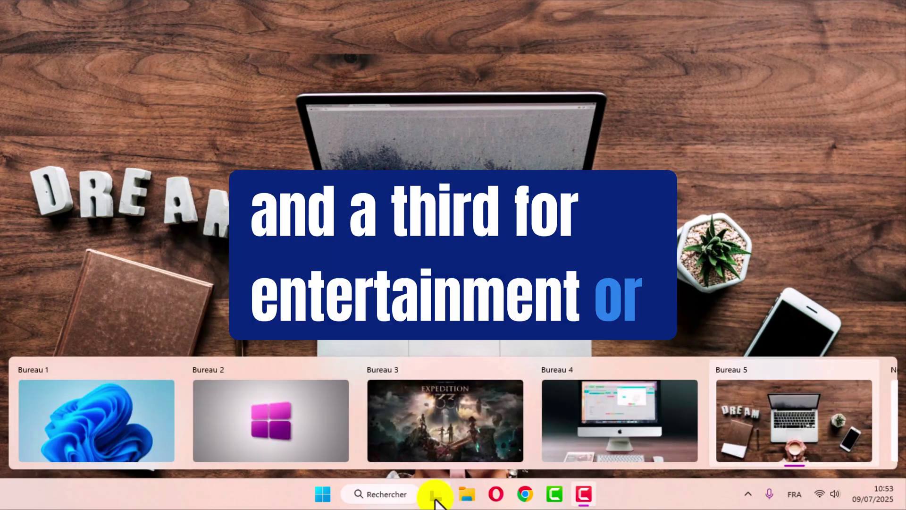
{"action": "left_click", "coordinate": [115, 427]}
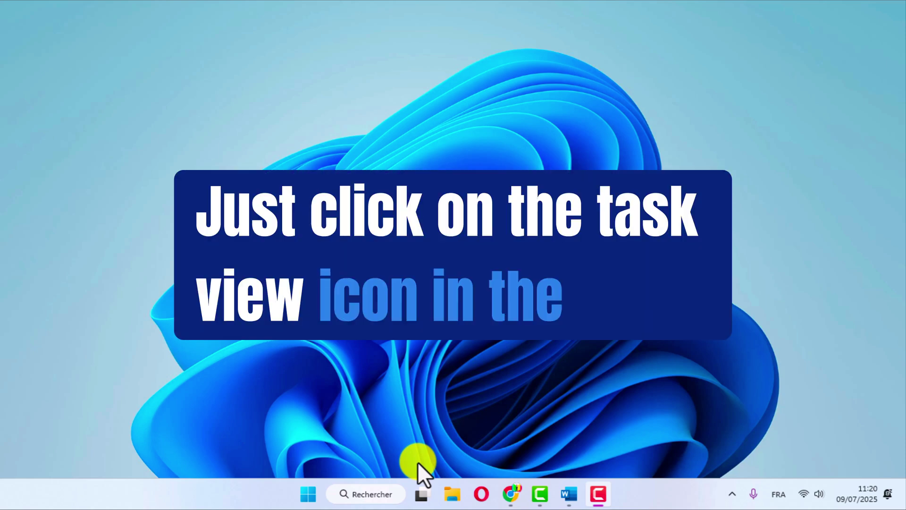
Step: Add four new virtual desktops with 'Nouveau bureau', giving Bureau 2 through Bureau 5
{"action": "mouse_move", "coordinate": [416, 492]}
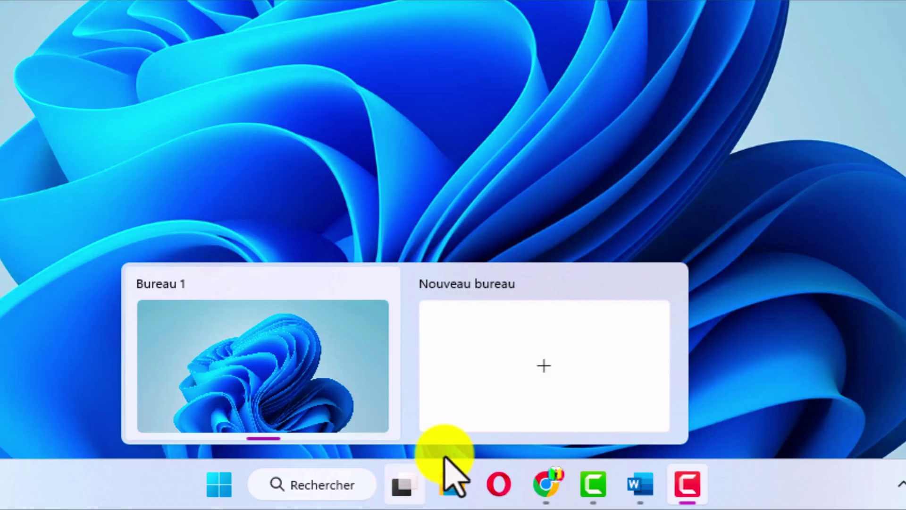
{"action": "left_click", "coordinate": [545, 366]}
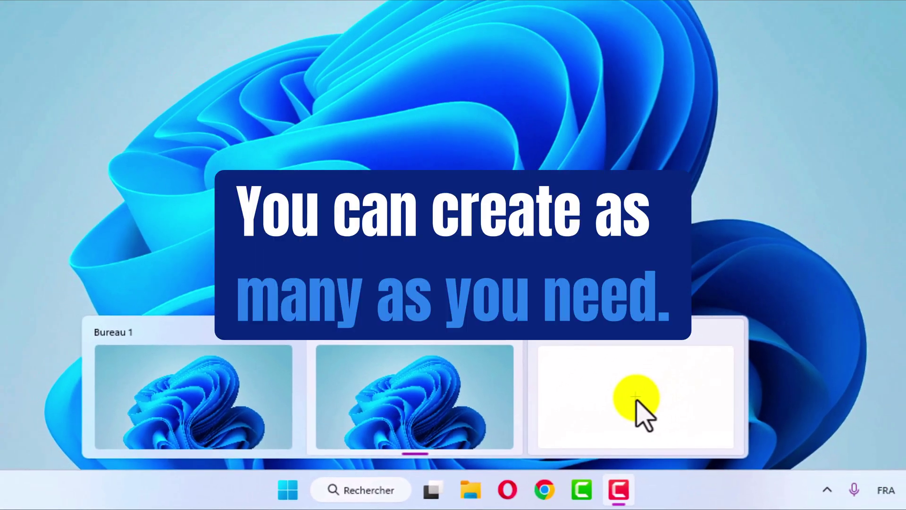
{"action": "left_click", "coordinate": [636, 398]}
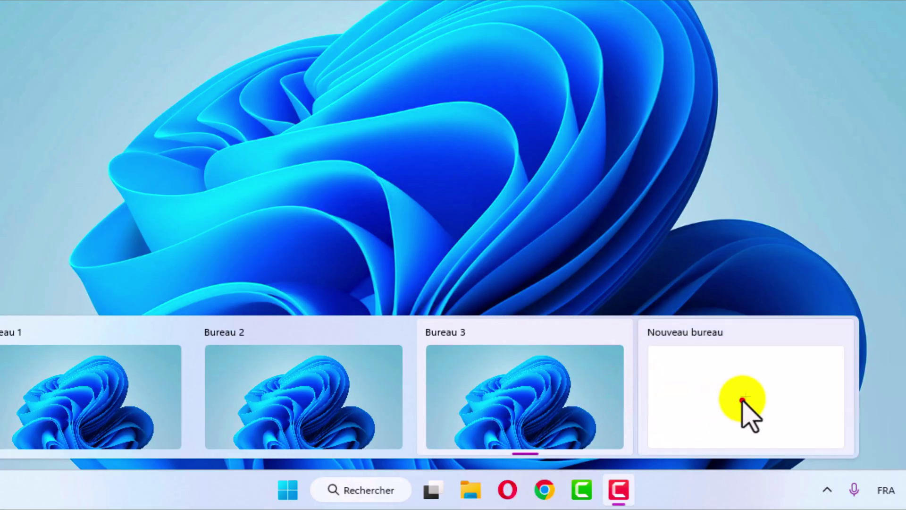
{"action": "left_click", "coordinate": [742, 400]}
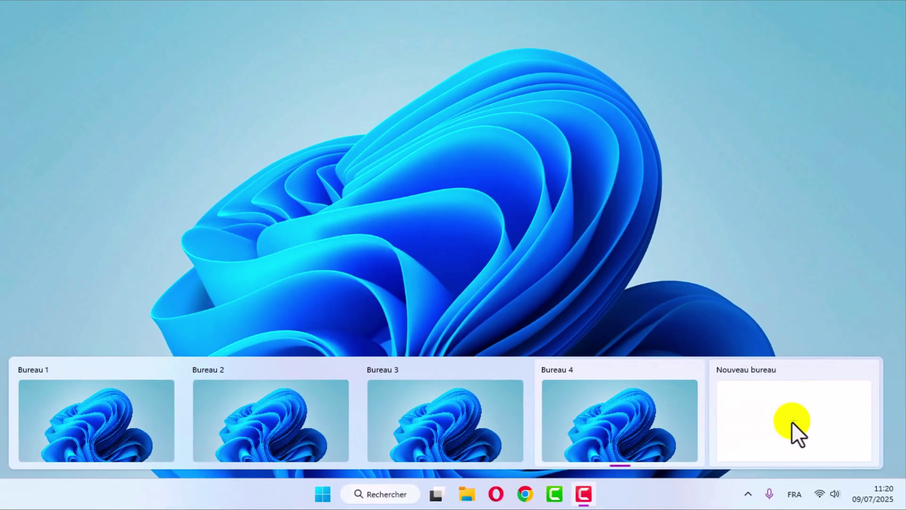
{"action": "left_click", "coordinate": [793, 421]}
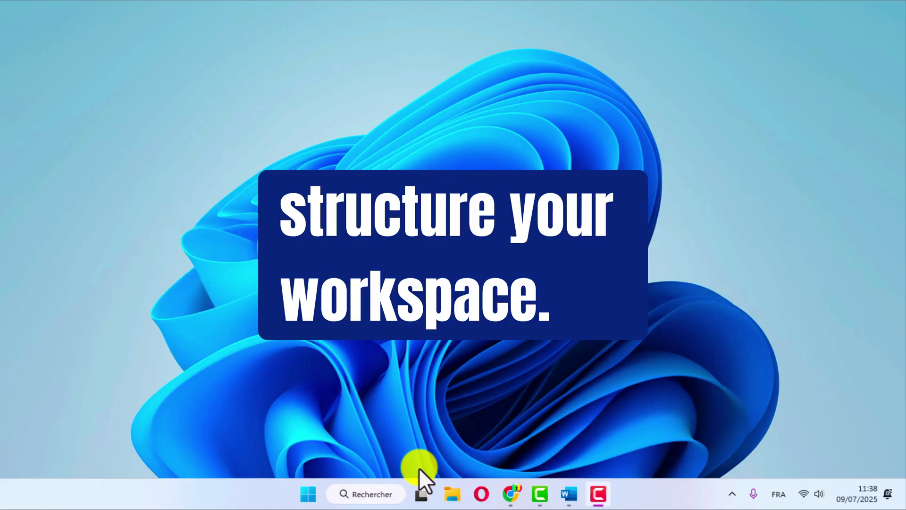
Step: Rename Bureau 1, Bureau 2 and Bureau 3 to Travail, Personnel and Projets
{"action": "mouse_move", "coordinate": [421, 501]}
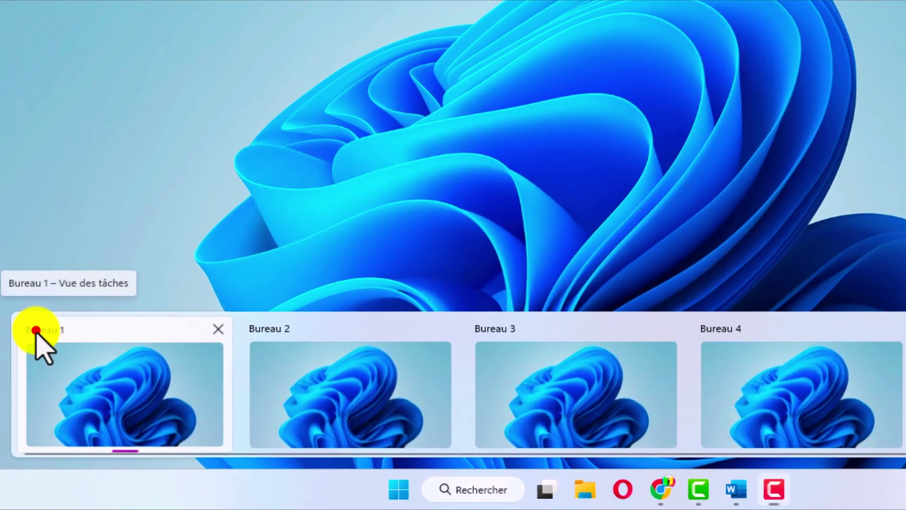
{"action": "double_click", "coordinate": [29, 364]}
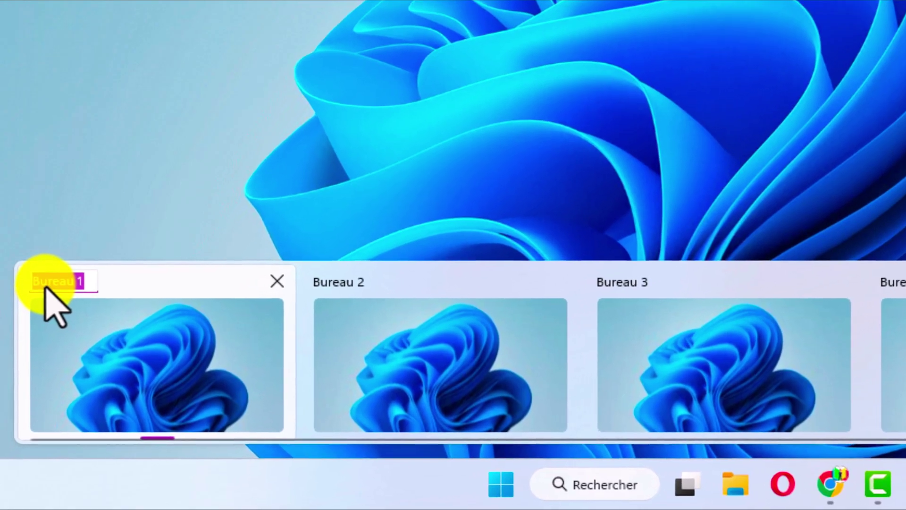
{"action": "type", "text": "Travail"}
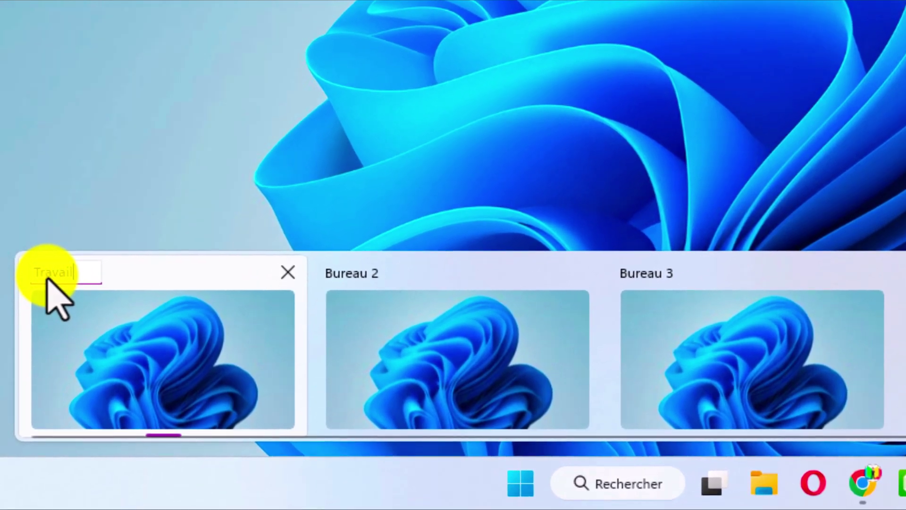
{"action": "key", "text": "Return"}
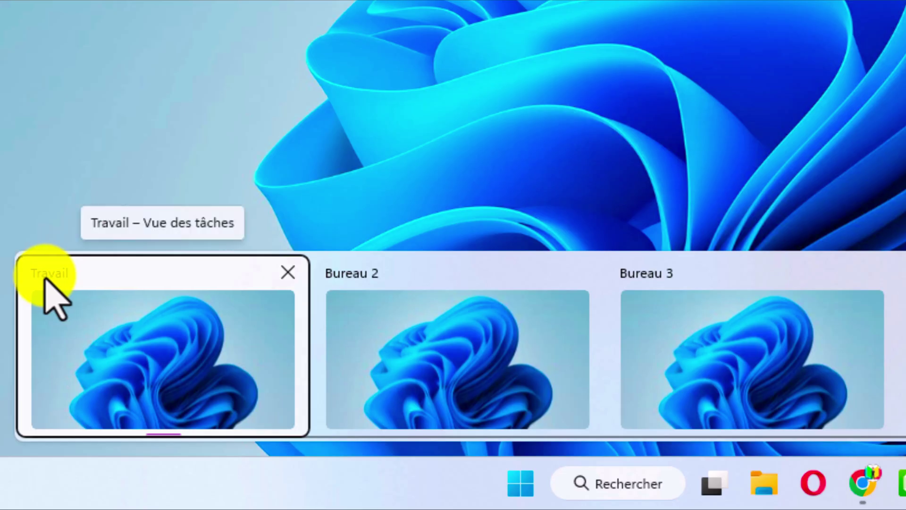
{"action": "left_click", "coordinate": [352, 274]}
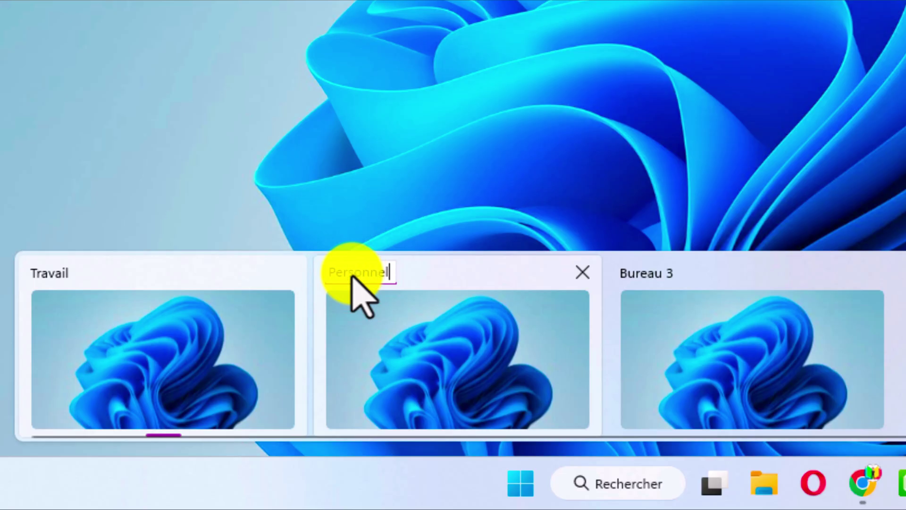
{"action": "key", "text": "Return"}
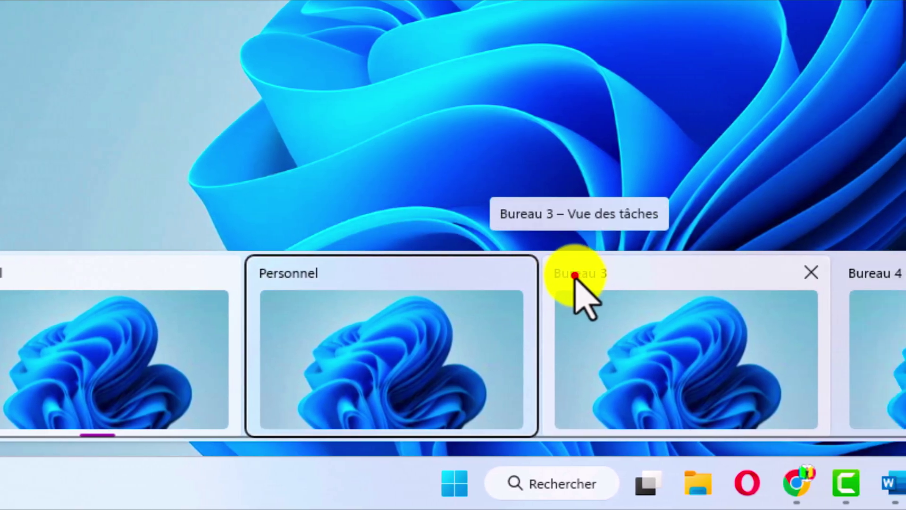
{"action": "left_click", "coordinate": [575, 273]}
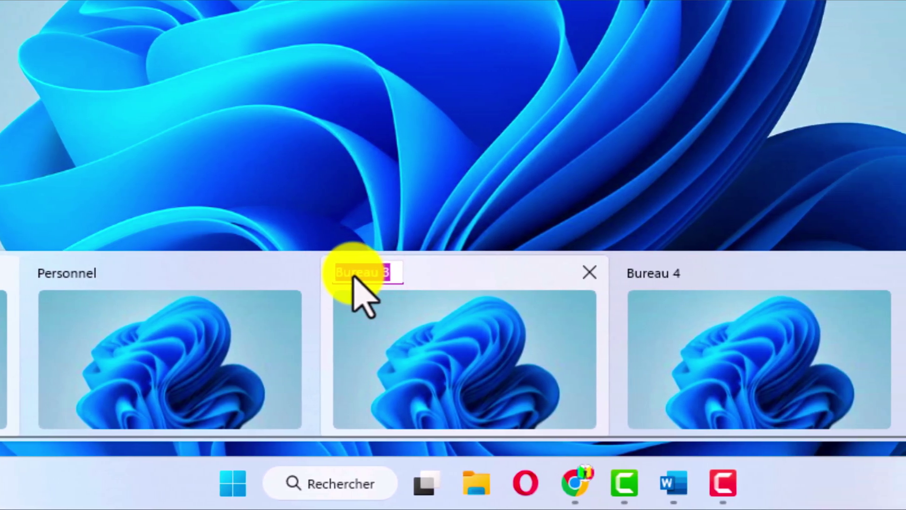
{"action": "type", "text": "Proj"}
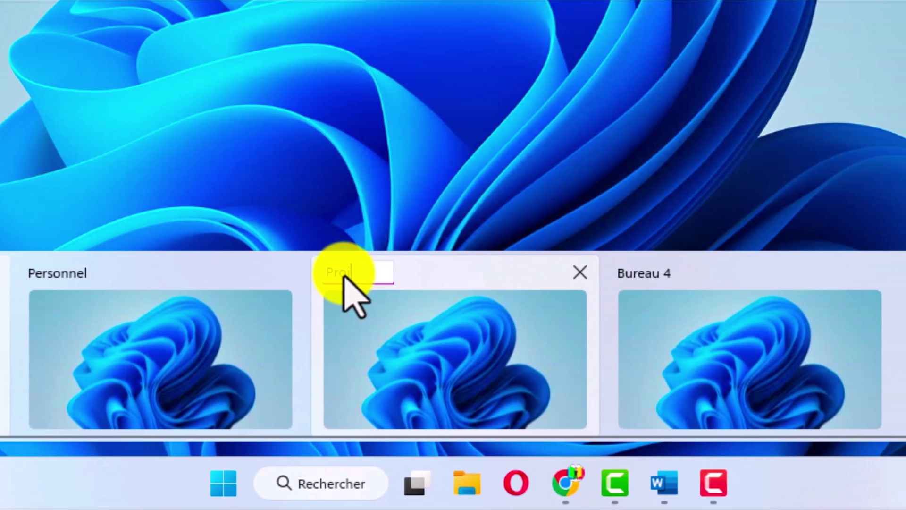
{"action": "type", "text": "ets"}
{"action": "key", "text": "Return"}
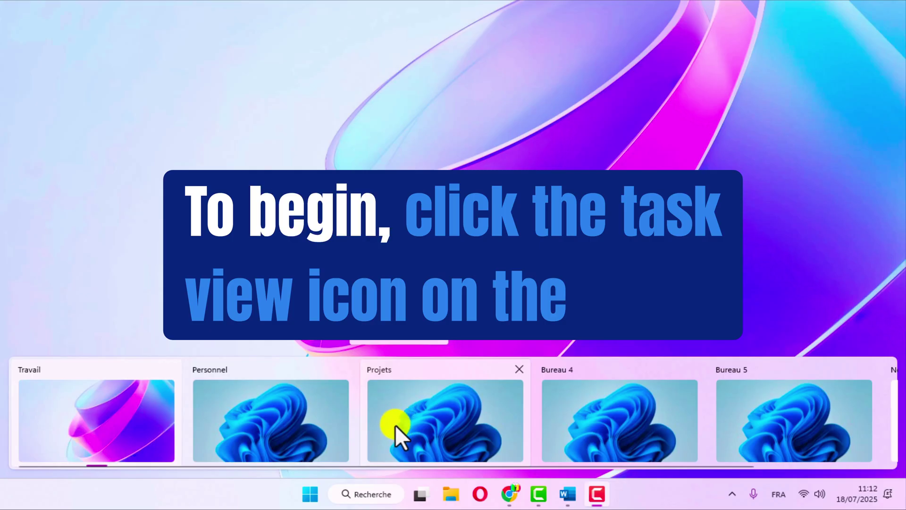
Step: Give Travail the wooden-desk laptop and coffee cup photo as wallpaper, then minimise Settings
{"action": "right_click", "coordinate": [92, 407]}
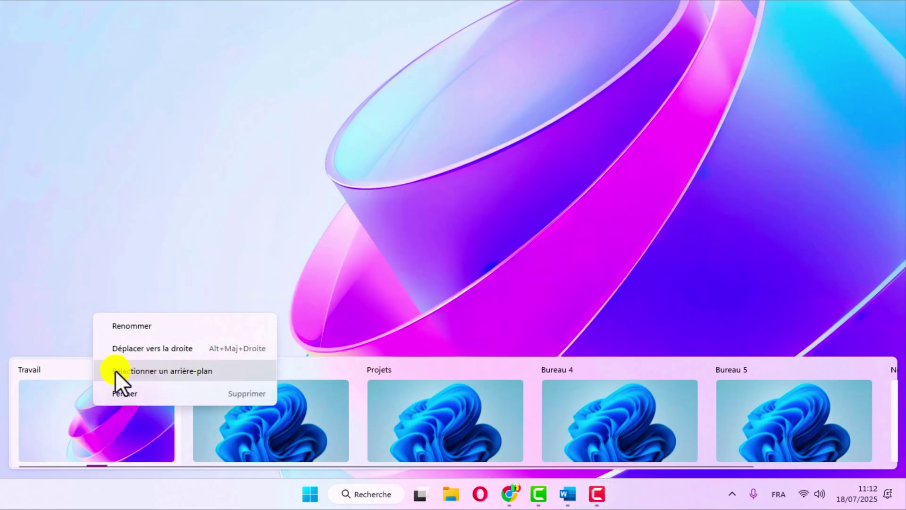
{"action": "left_click", "coordinate": [180, 372]}
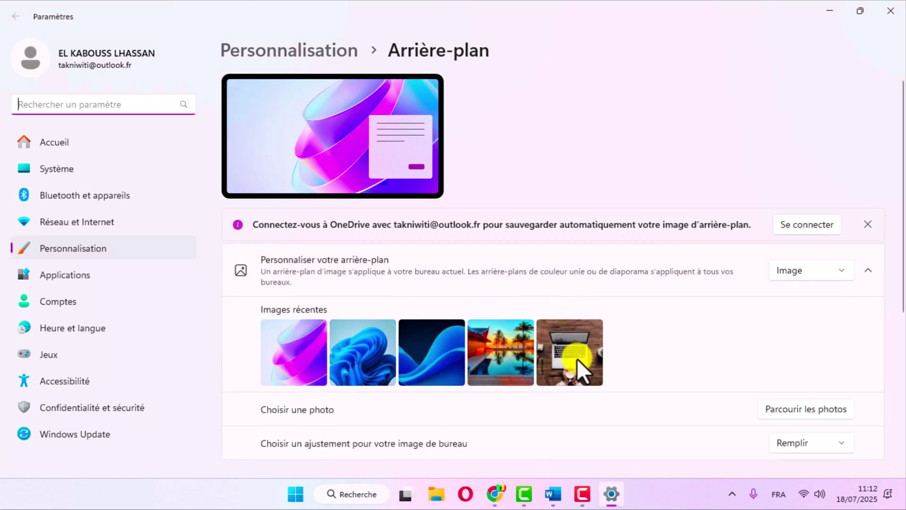
{"action": "left_click", "coordinate": [565, 349]}
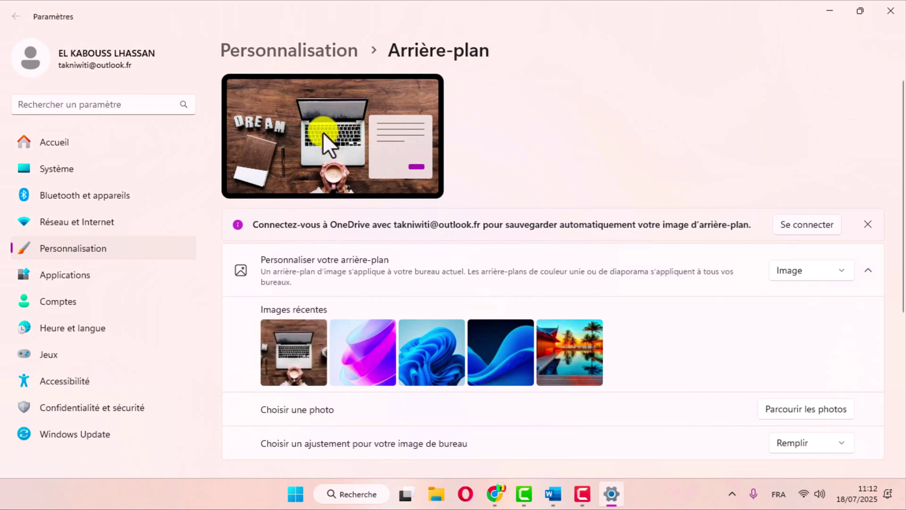
{"action": "left_click", "coordinate": [827, 12]}
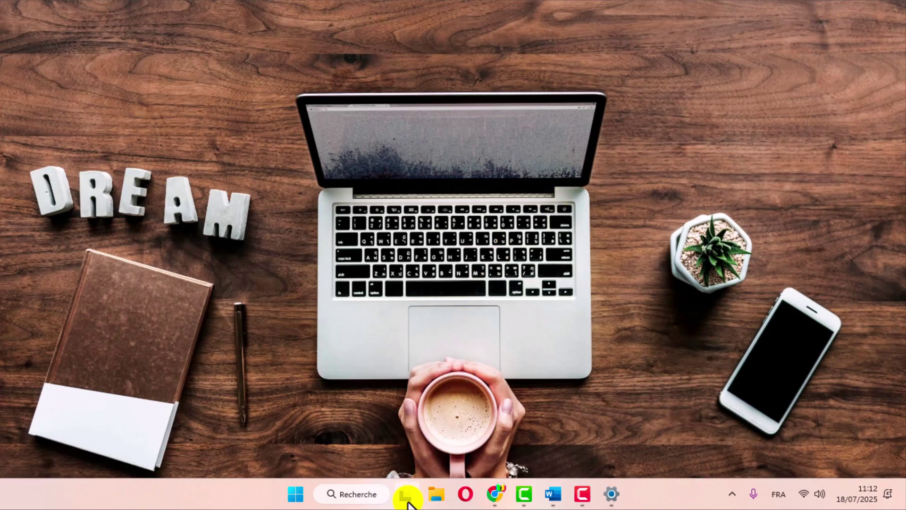
Step: Give Personnel the beach-and-pool photo from Images récentes as wallpaper, then close Settings
{"action": "mouse_move", "coordinate": [406, 497]}
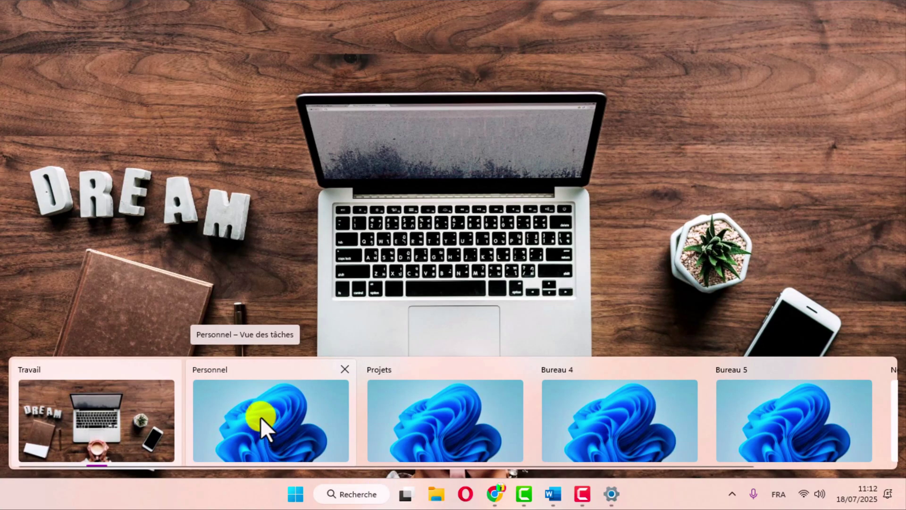
{"action": "right_click", "coordinate": [261, 417]}
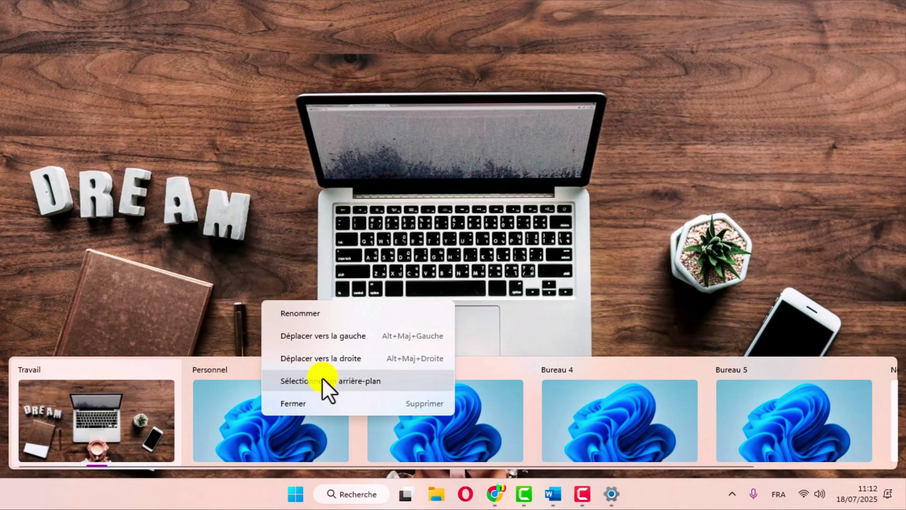
{"action": "left_click", "coordinate": [322, 379]}
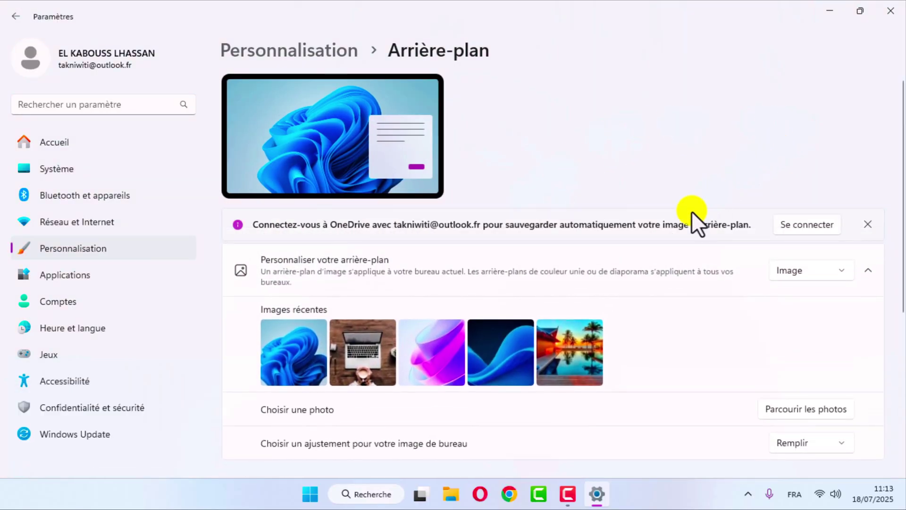
{"action": "left_click", "coordinate": [566, 353]}
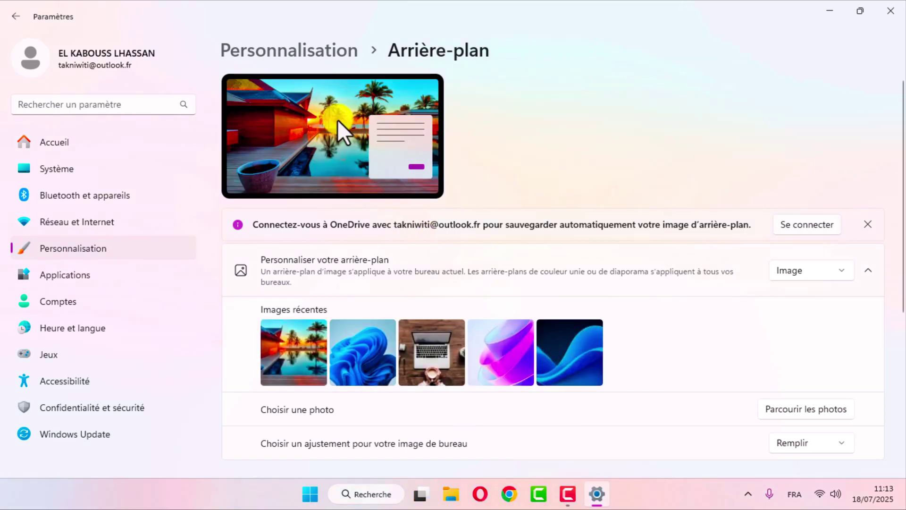
{"action": "left_click", "coordinate": [888, 9]}
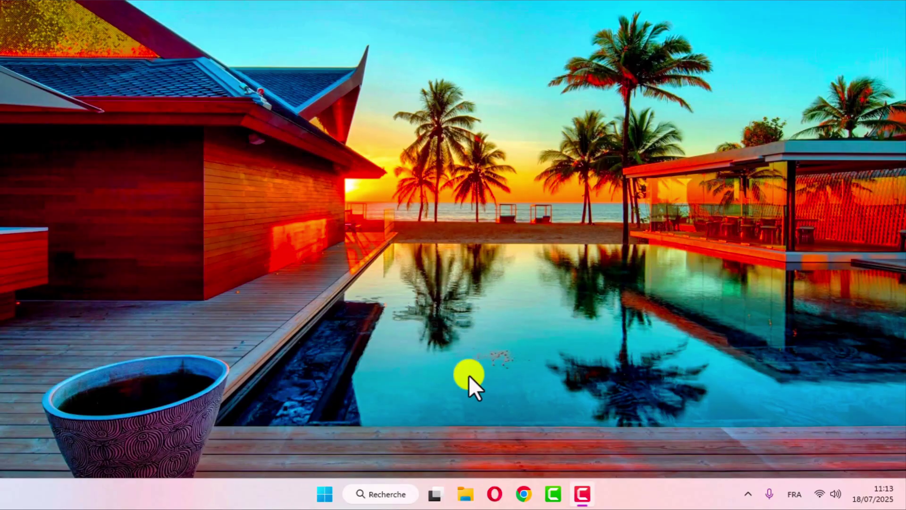
{"action": "mouse_move", "coordinate": [437, 494]}
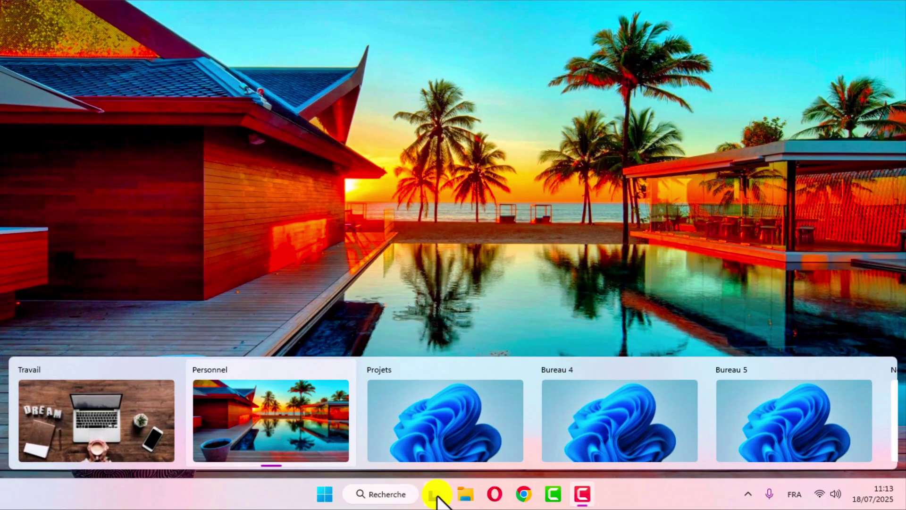
Step: Browse to the colourful iMac photo for Projets' wallpaper, close Settings, and switch to Personnel
{"action": "left_click", "coordinate": [431, 421]}
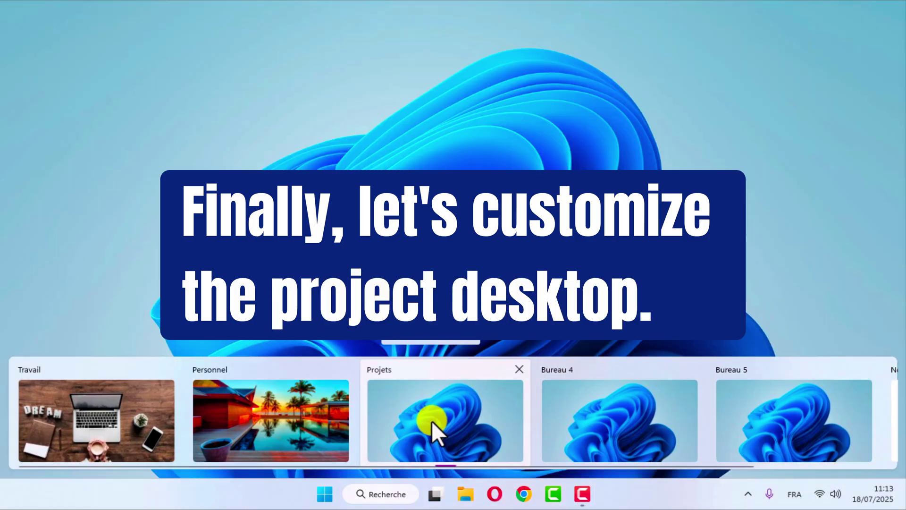
{"action": "right_click", "coordinate": [432, 421]}
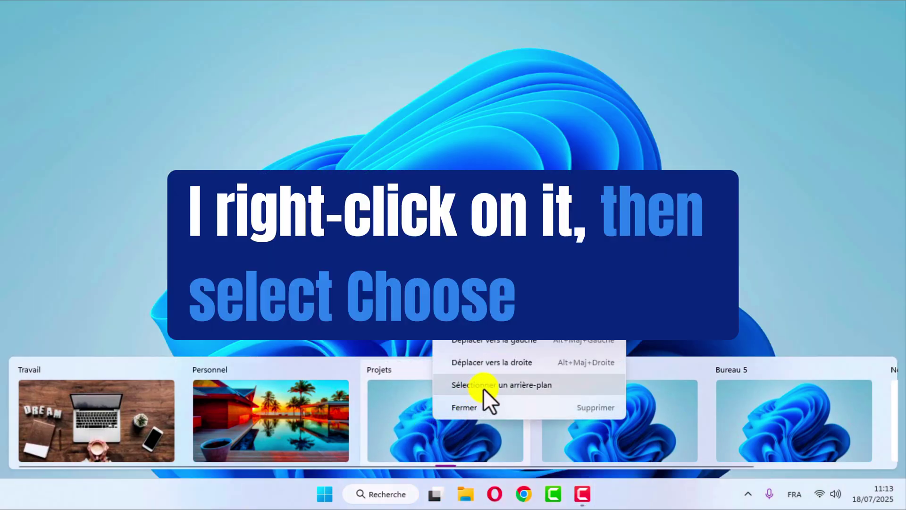
{"action": "left_click", "coordinate": [486, 385]}
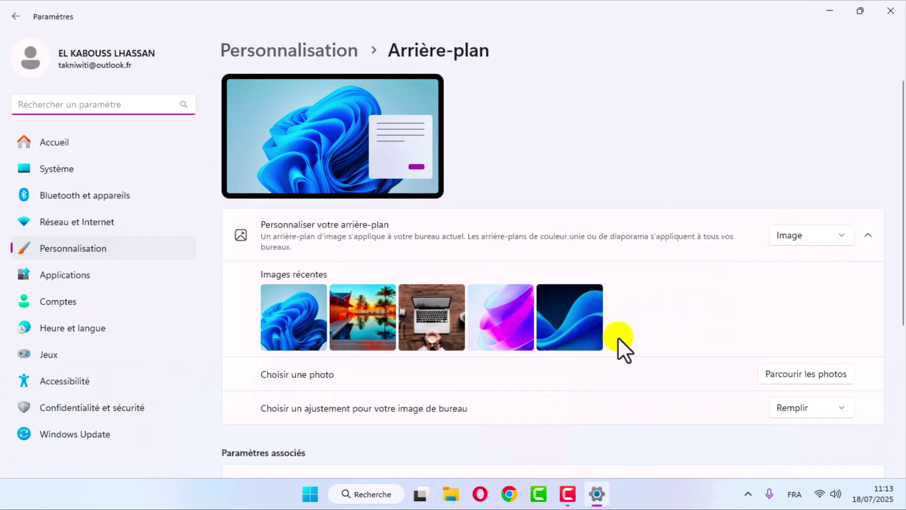
{"action": "left_click", "coordinate": [799, 372]}
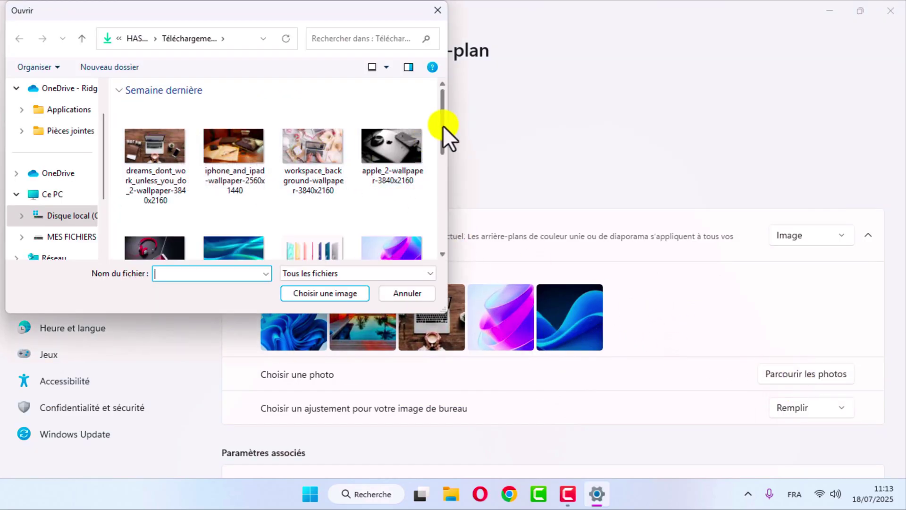
{"action": "scroll", "coordinate": [330, 133], "scroll_direction": "down", "scroll_amount": 3}
{"action": "left_click", "coordinate": [315, 176]}
{"action": "left_click", "coordinate": [323, 295]}
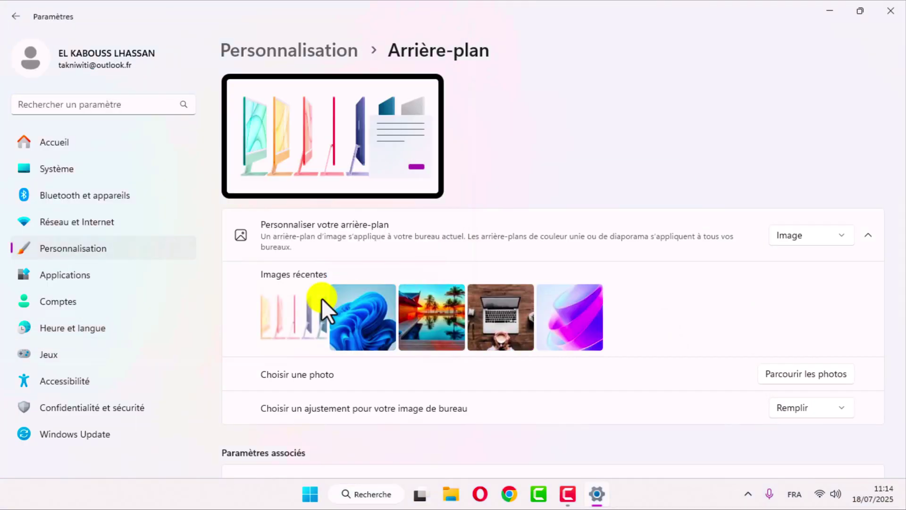
{"action": "left_click", "coordinate": [887, 17]}
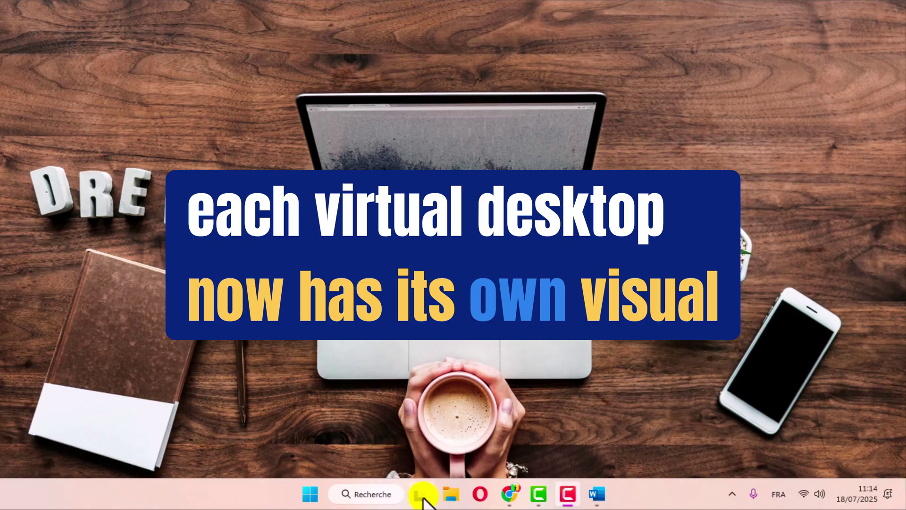
{"action": "left_click", "coordinate": [421, 495]}
{"action": "left_click", "coordinate": [238, 428]}
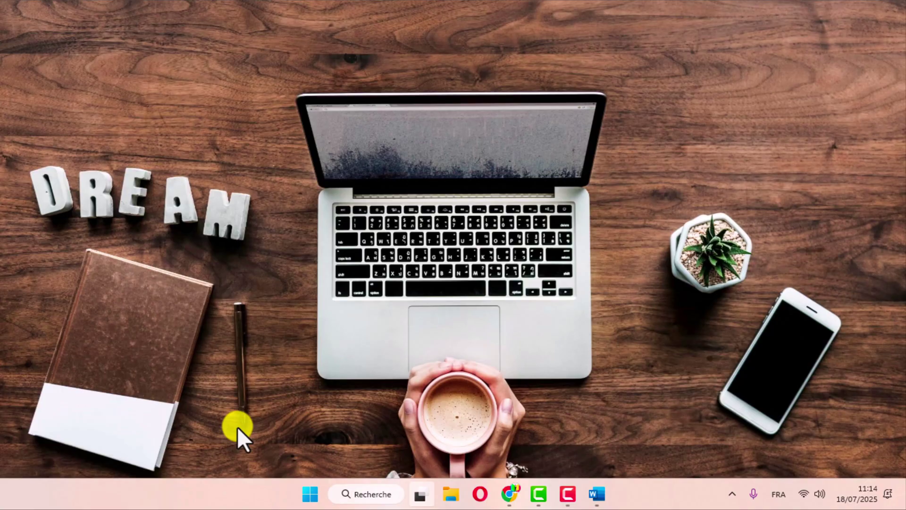
Step: Switch to Personnel, then Projets, then back to the Travail desktop
{"action": "key", "text": "ctrl+super+Right"}
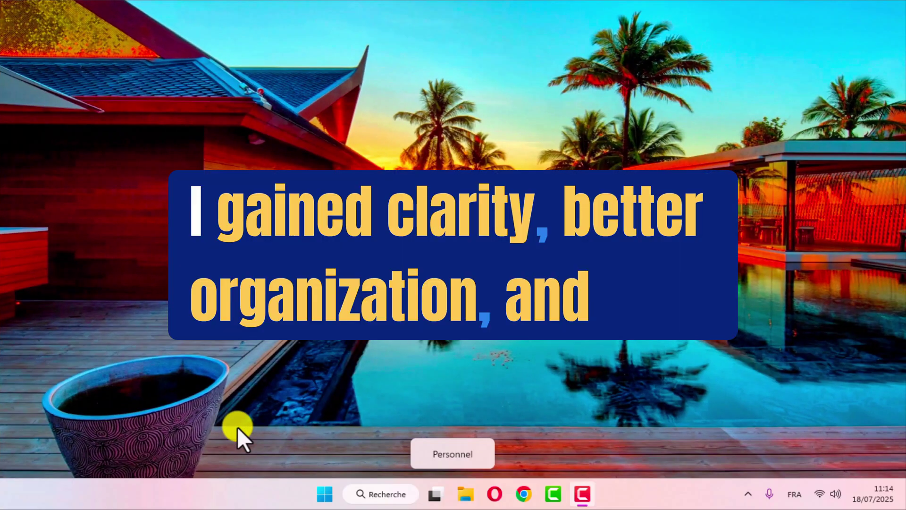
{"action": "left_click", "coordinate": [435, 495]}
{"action": "left_click", "coordinate": [425, 429]}
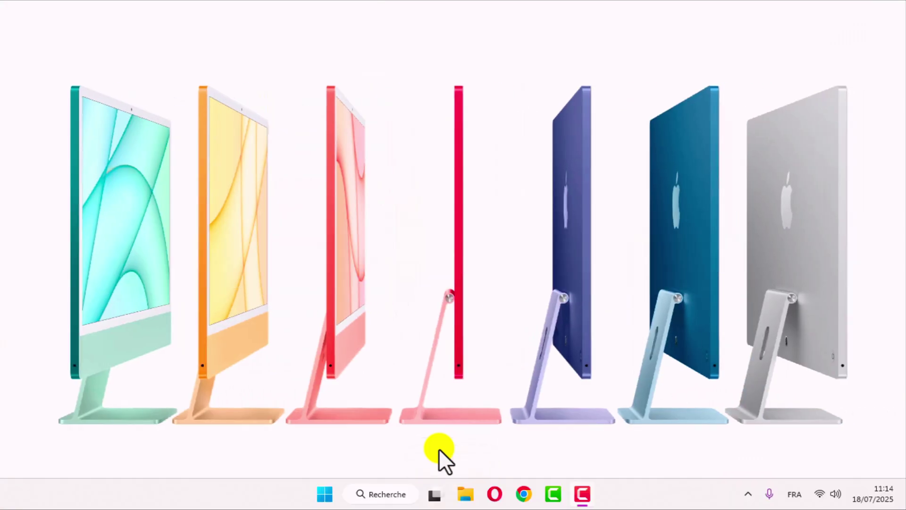
{"action": "mouse_move", "coordinate": [435, 495]}
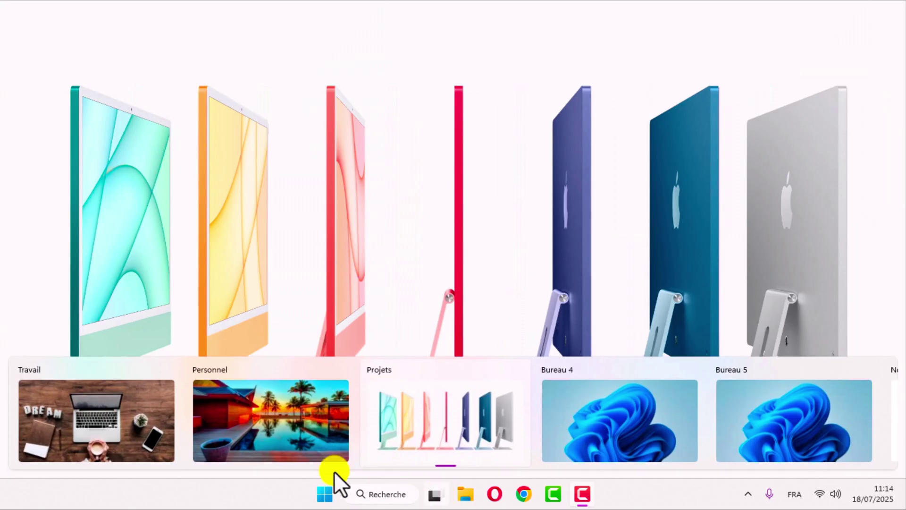
{"action": "left_click", "coordinate": [121, 438]}
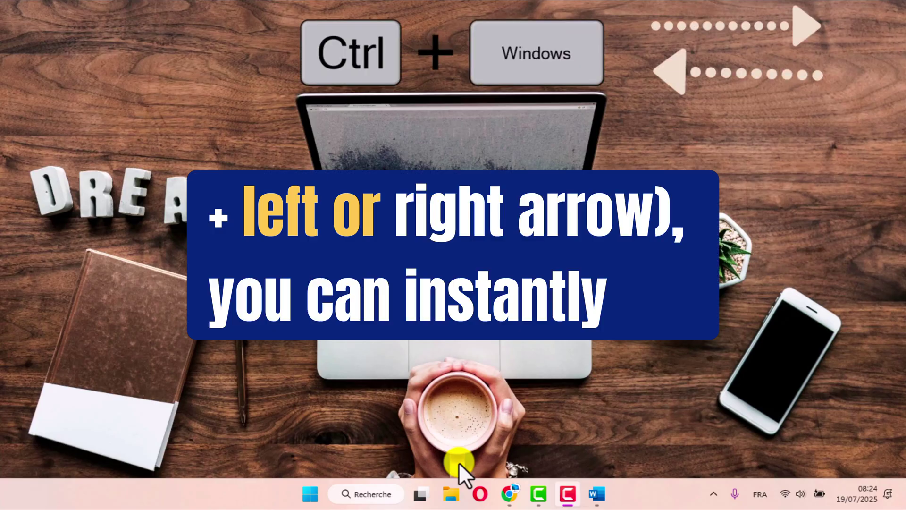
{"action": "key", "text": "ctrl+super+Right"}
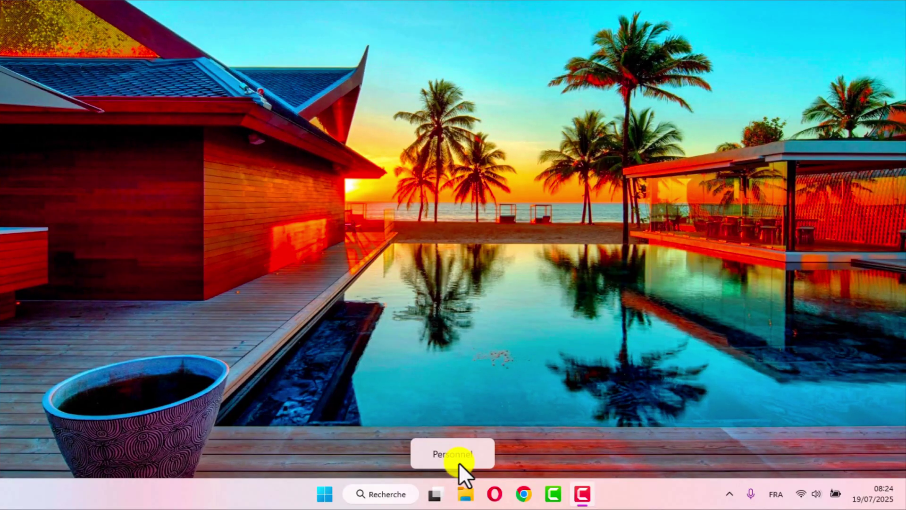
{"action": "key", "text": "ctrl+super+Right"}
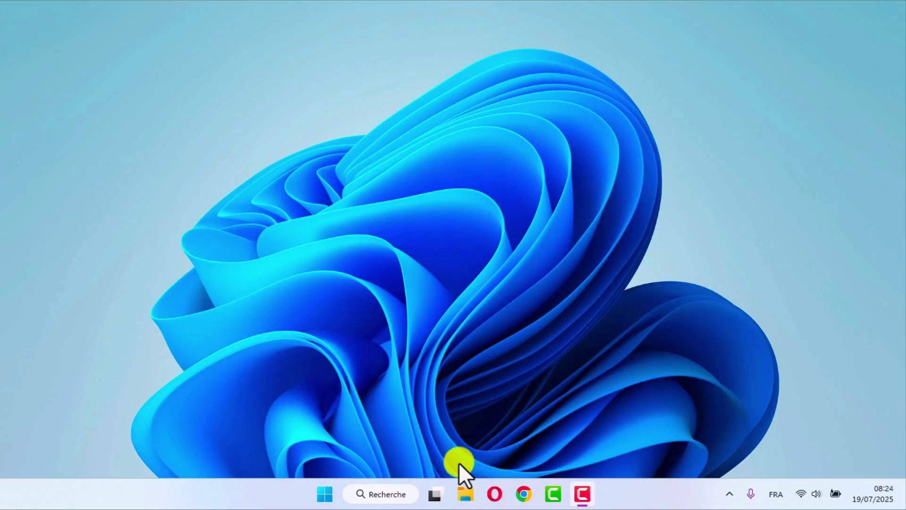
{"action": "key", "text": "ctrl+super+Right"}
{"action": "key", "text": "ctrl+super+Left"}
{"action": "key", "text": "ctrl+super+Left"}
{"action": "key", "text": "ctrl+super+Left"}
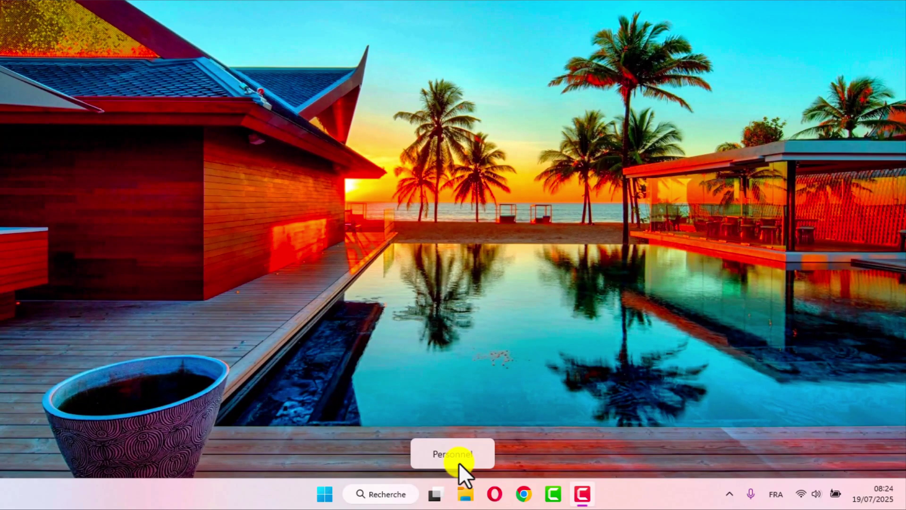
{"action": "key", "text": "ctrl+super+Left"}
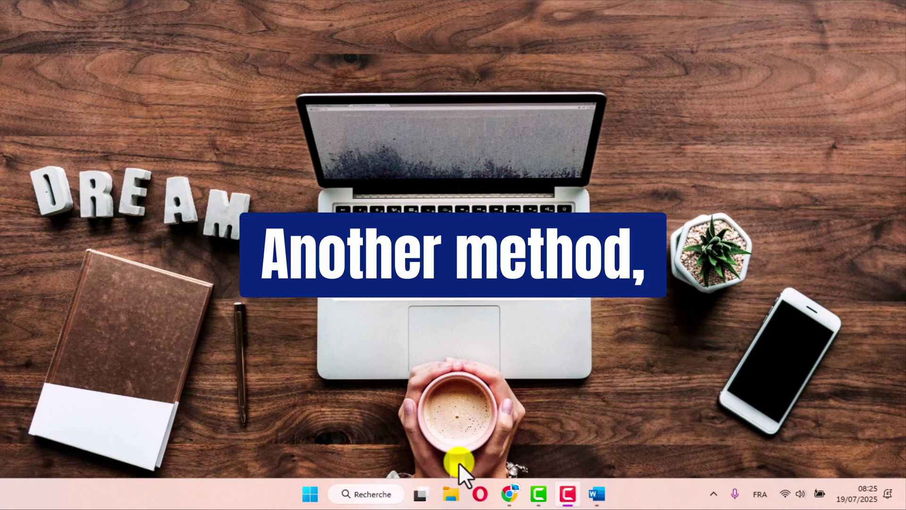
Step: Visit Personnel, Projets, Bureau 4 and Bureau 5 in turn, then return to Travail
{"action": "mouse_move", "coordinate": [417, 496]}
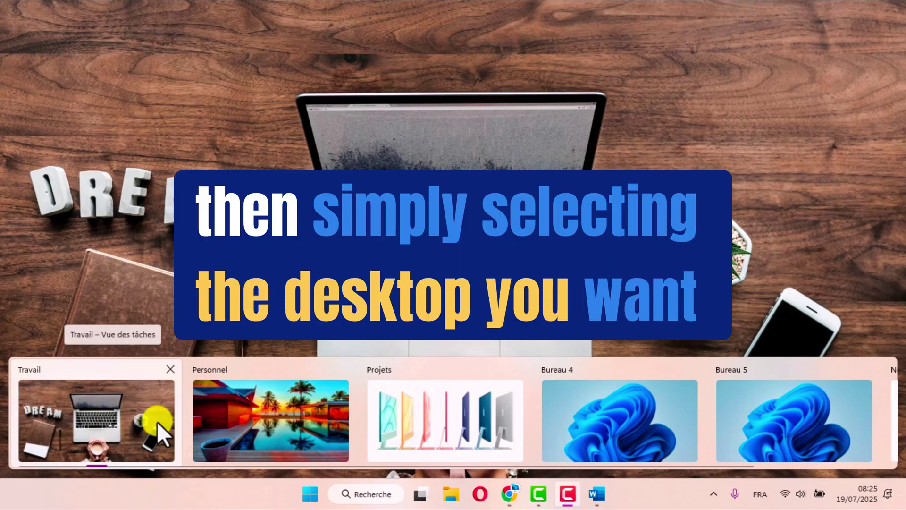
{"action": "left_click", "coordinate": [259, 421]}
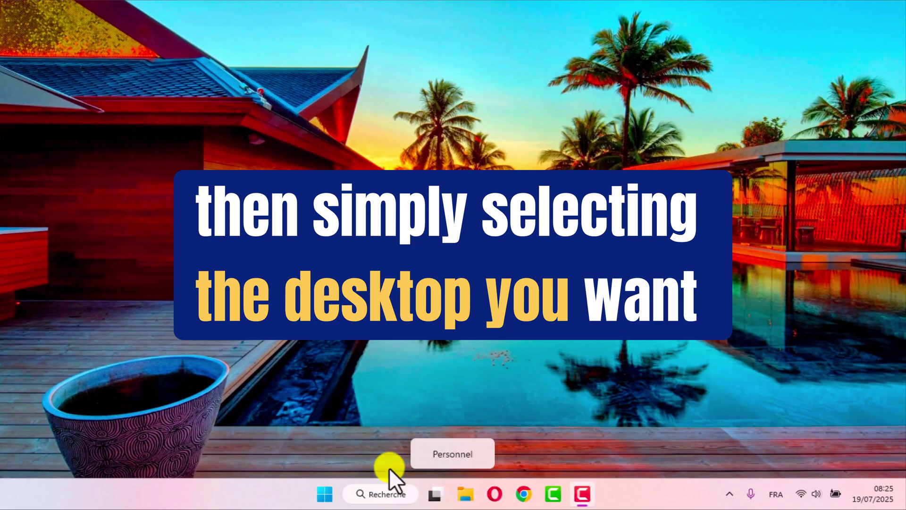
{"action": "left_click", "coordinate": [427, 494]}
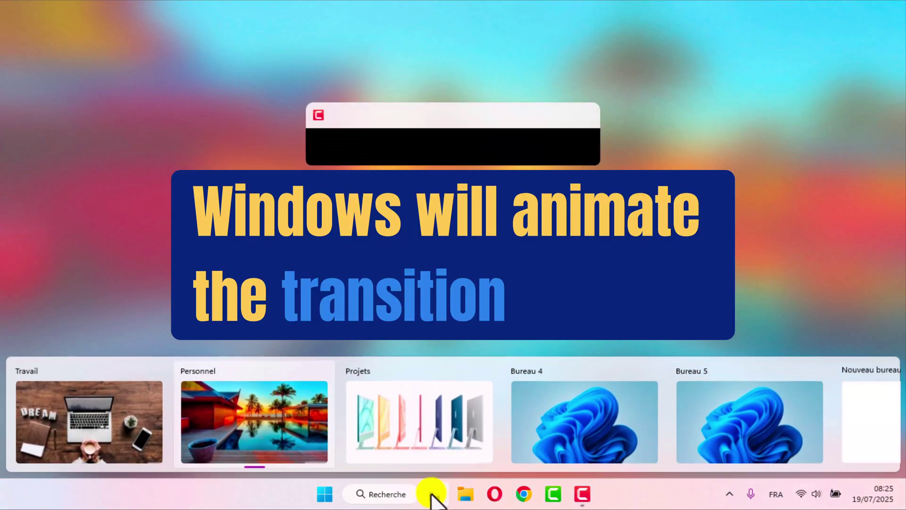
{"action": "left_click", "coordinate": [412, 415]}
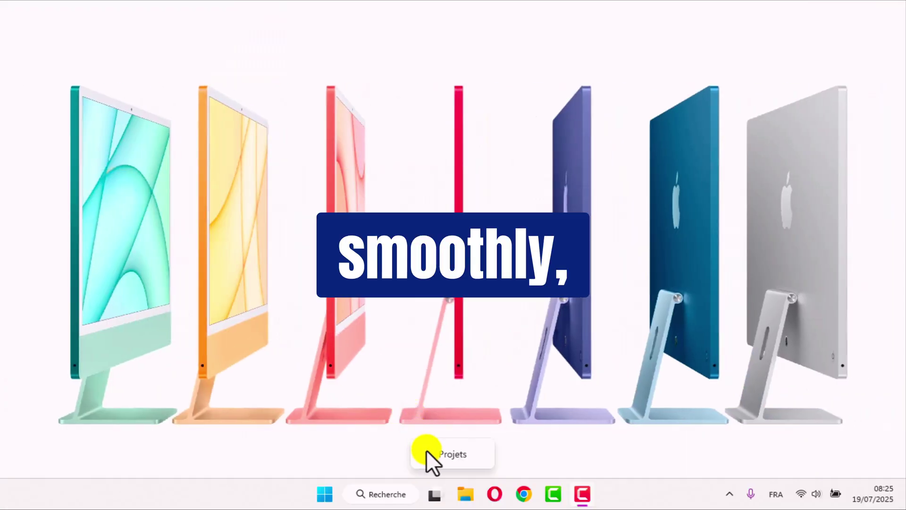
{"action": "left_click", "coordinate": [434, 494]}
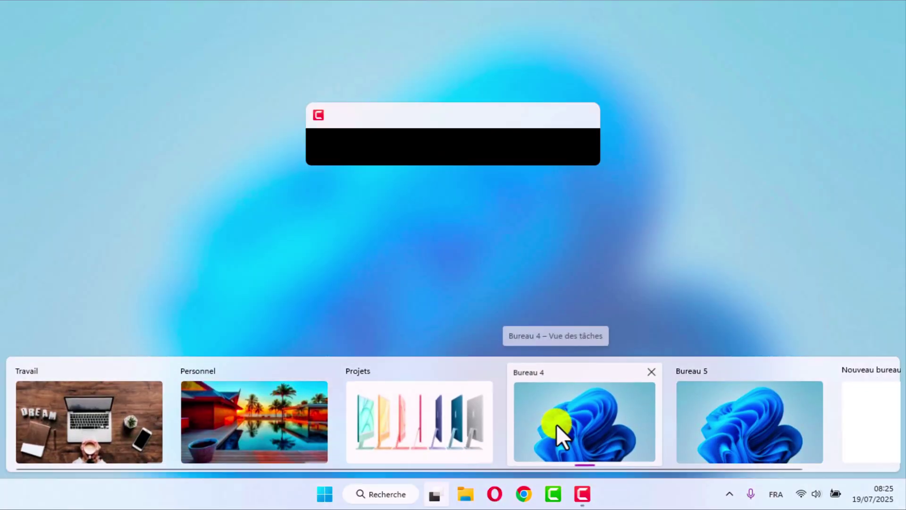
{"action": "left_click", "coordinate": [557, 425]}
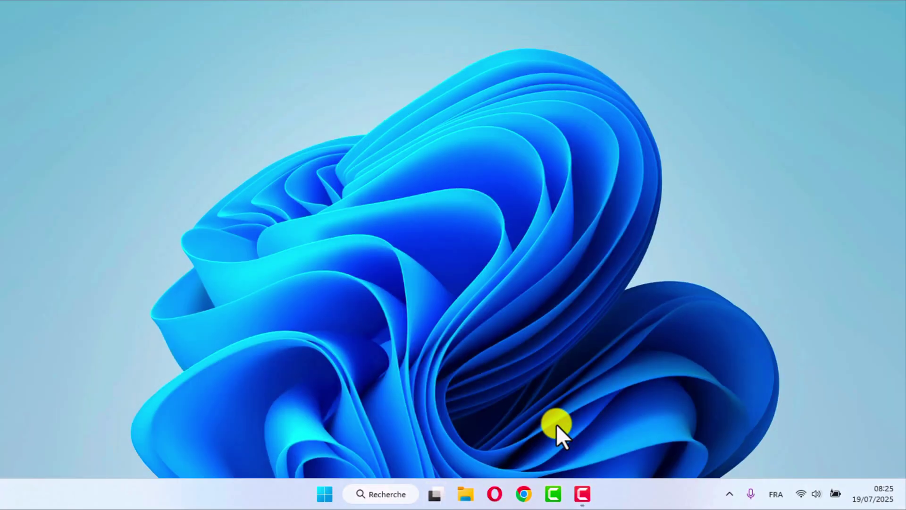
{"action": "left_click", "coordinate": [438, 495]}
{"action": "left_click", "coordinate": [724, 427]}
{"action": "left_click", "coordinate": [435, 494]}
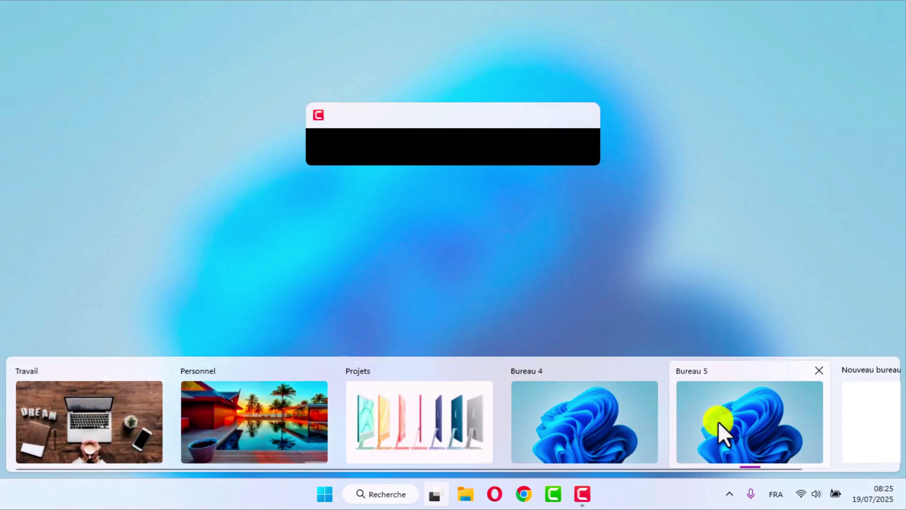
{"action": "left_click", "coordinate": [96, 413]}
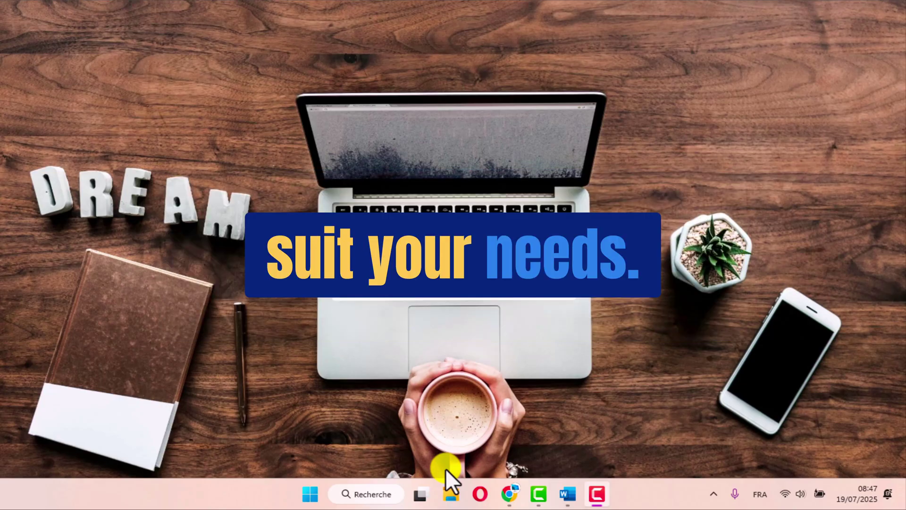
{"action": "mouse_move", "coordinate": [419, 494]}
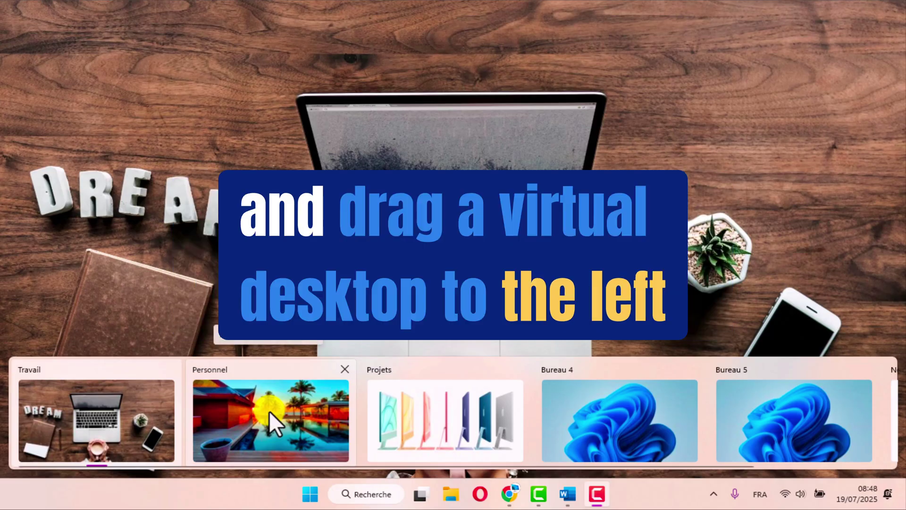
{"action": "left_click_drag", "start_coordinate": [269, 411], "coordinate": [442, 413]}
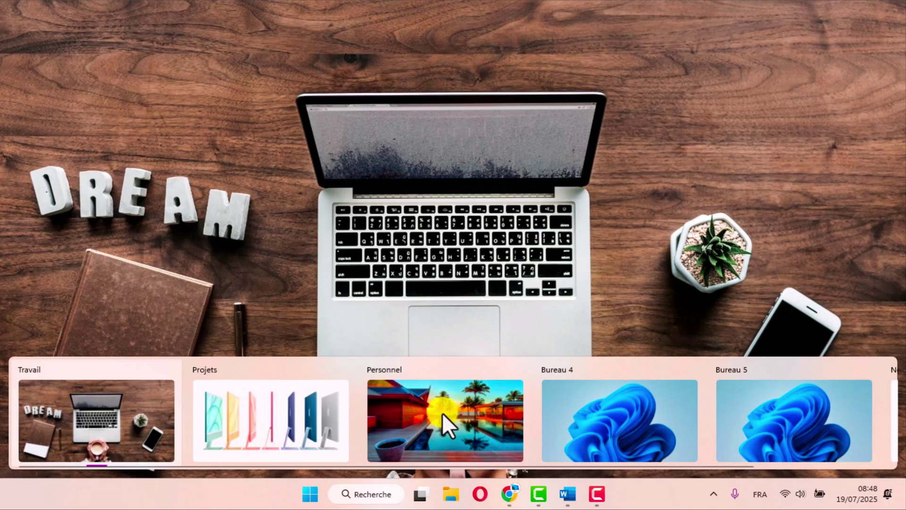
{"action": "left_click_drag", "start_coordinate": [443, 412], "coordinate": [265, 424]}
{"action": "left_click_drag", "start_coordinate": [91, 413], "coordinate": [64, 412]}
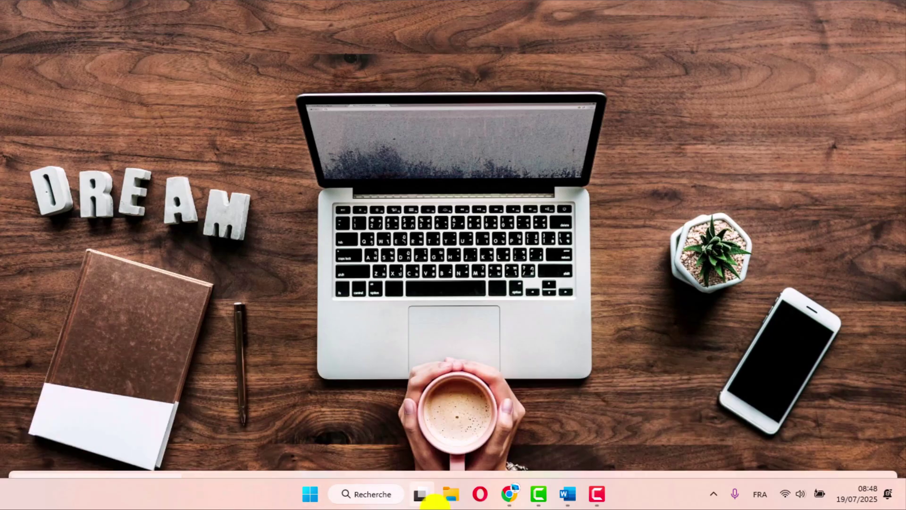
Step: Move desktops left and right until the order reads Personnel, Projets, Travail, Bureau 4, Bureau 5
{"action": "mouse_move", "coordinate": [430, 500]}
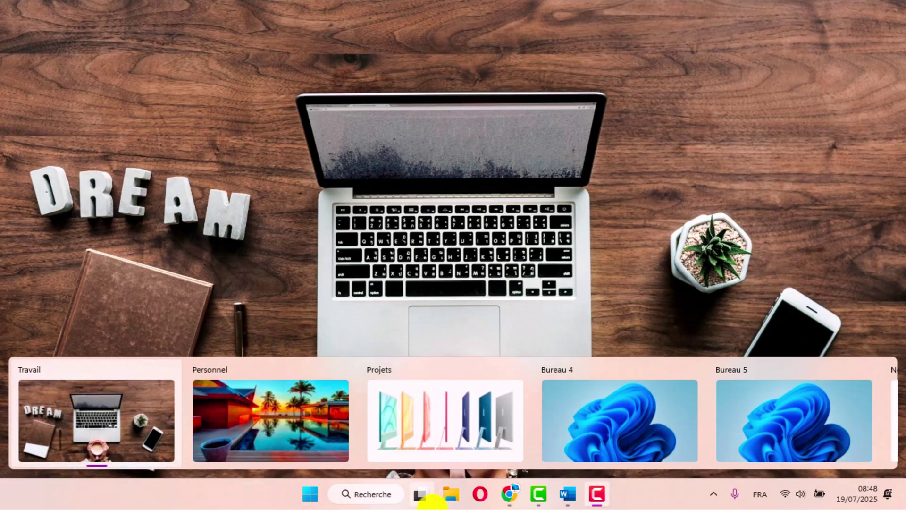
{"action": "right_click", "coordinate": [445, 412]}
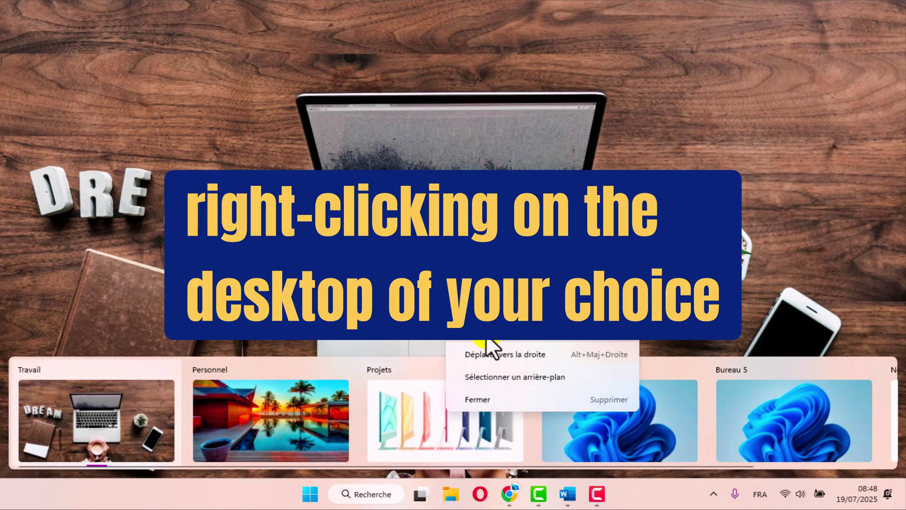
{"action": "left_click", "coordinate": [513, 342]}
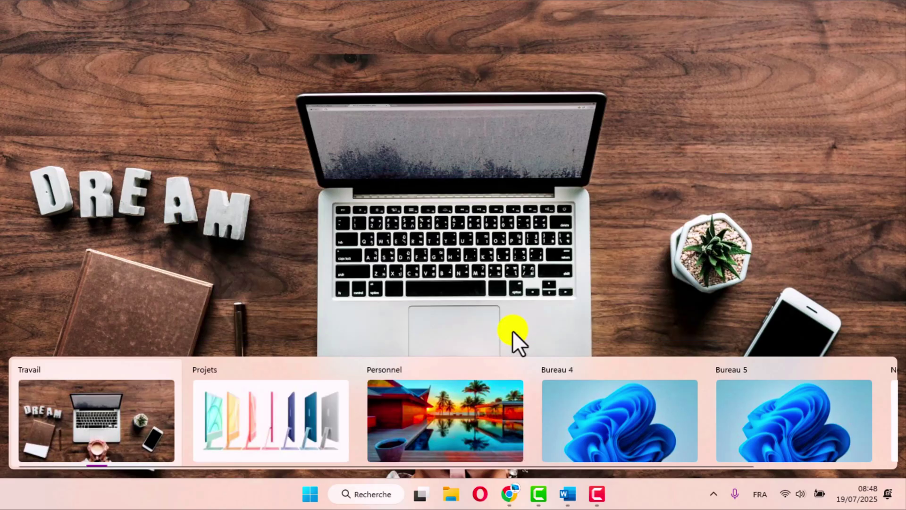
{"action": "right_click", "coordinate": [443, 423]}
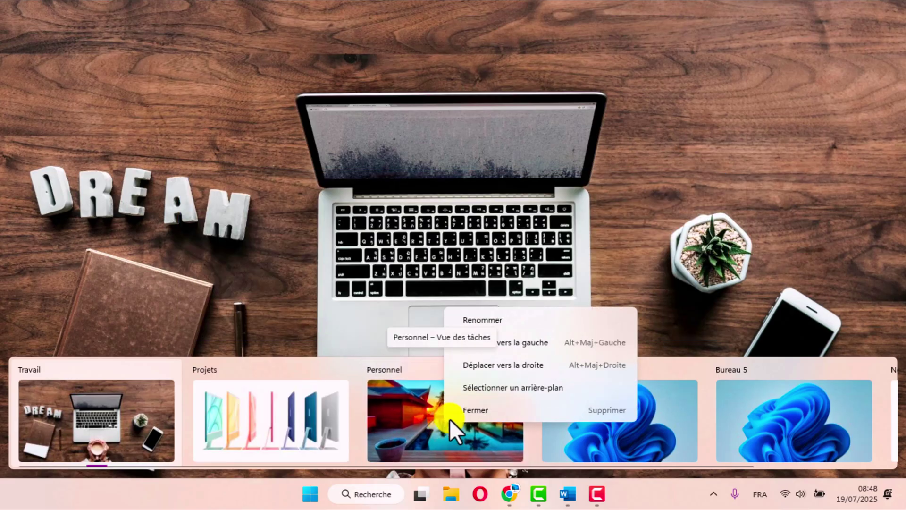
{"action": "left_click", "coordinate": [503, 343]}
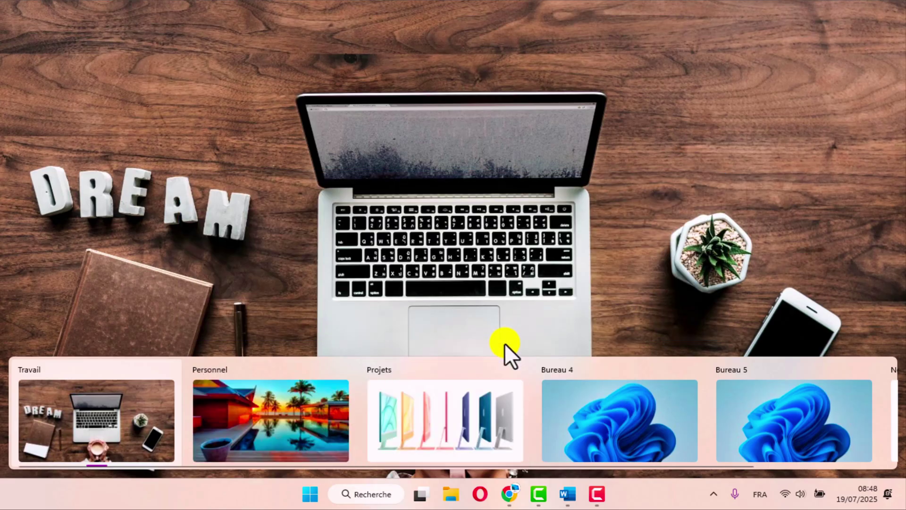
{"action": "right_click", "coordinate": [319, 415]}
{"action": "left_click", "coordinate": [383, 336]}
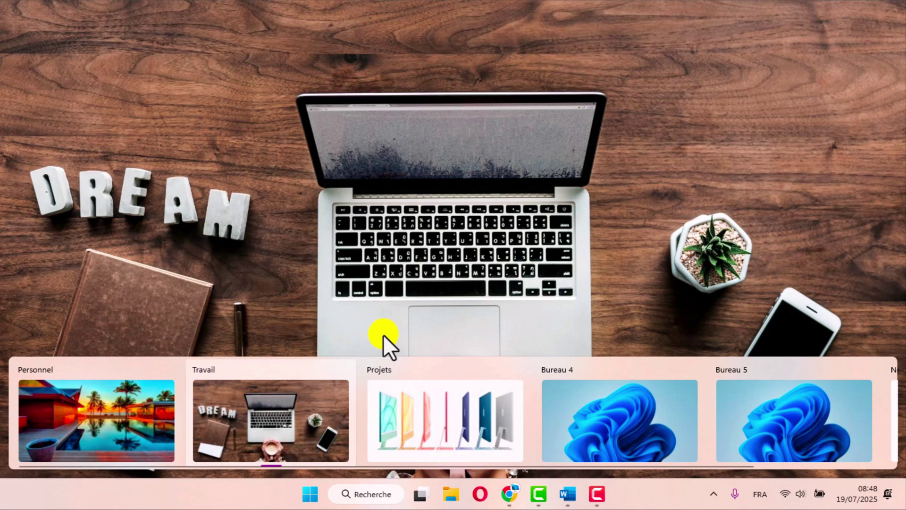
{"action": "right_click", "coordinate": [281, 415]}
{"action": "left_click", "coordinate": [344, 357]}
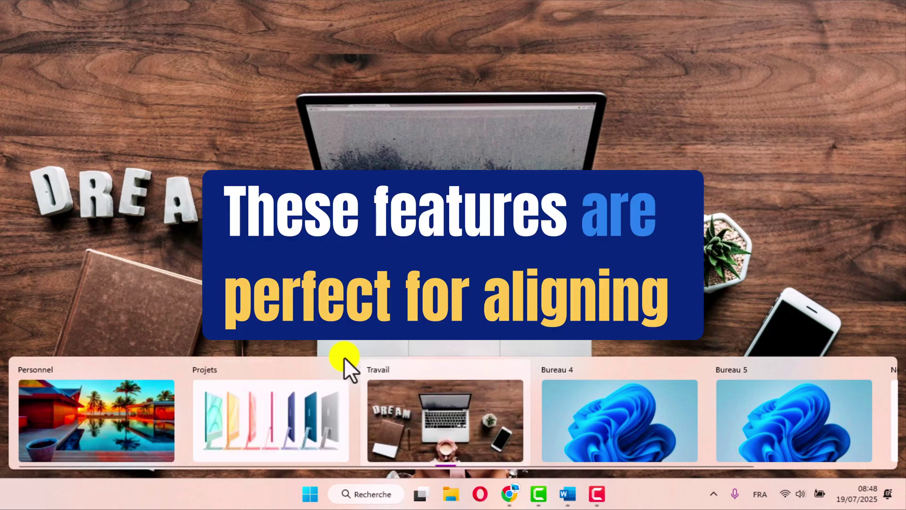
{"action": "left_click", "coordinate": [421, 494]}
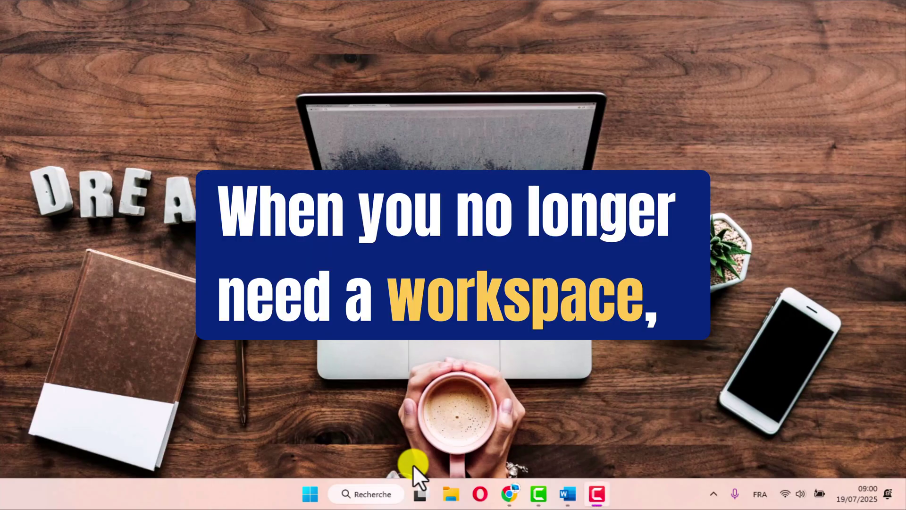
Step: Close the Bureau 5, Bureau 4, Travail and Projets desktops, keeping only Personnel
{"action": "mouse_move", "coordinate": [420, 498]}
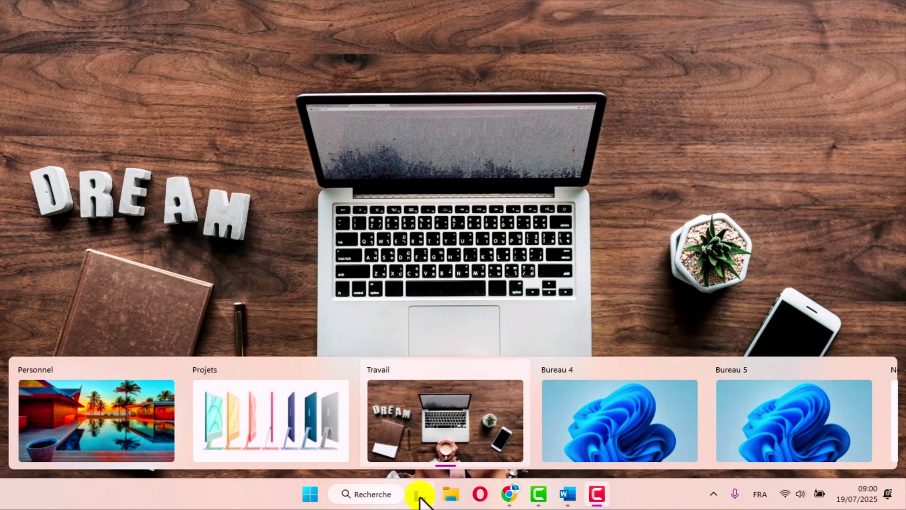
{"action": "mouse_move", "coordinate": [334, 393]}
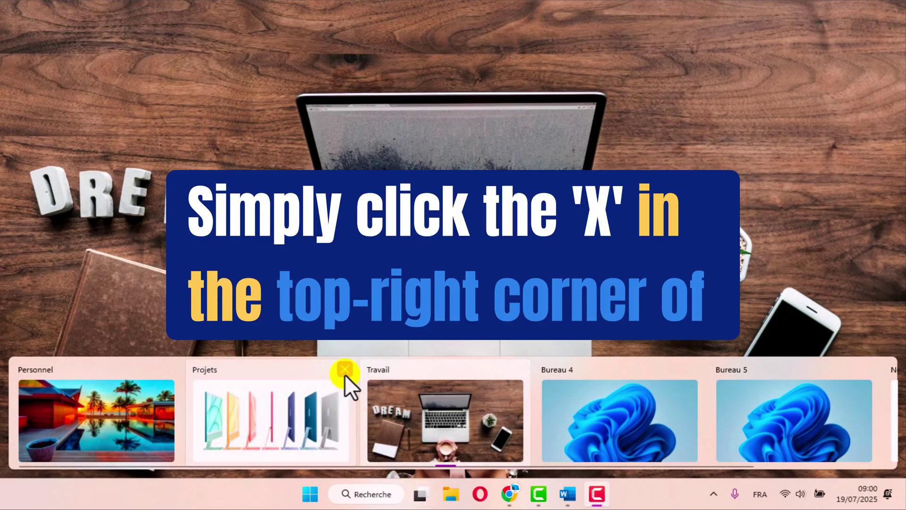
{"action": "mouse_move", "coordinate": [467, 373]}
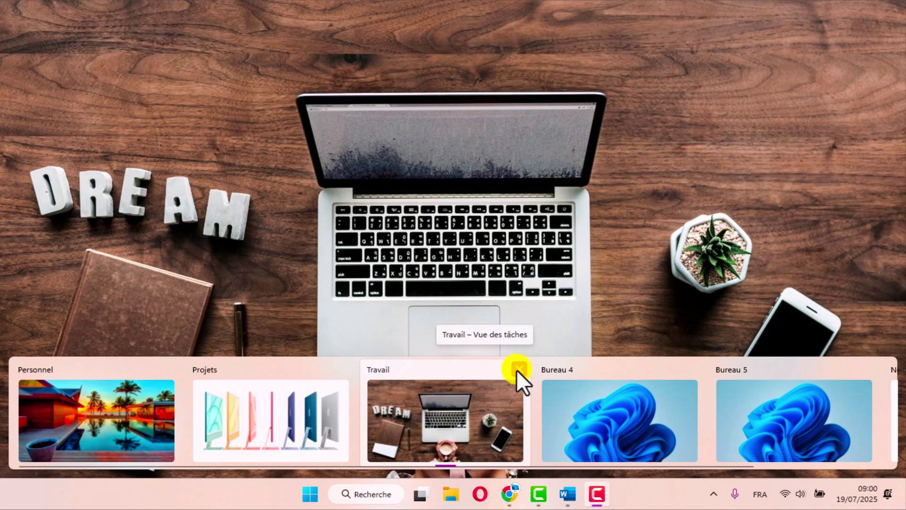
{"action": "mouse_move", "coordinate": [642, 370]}
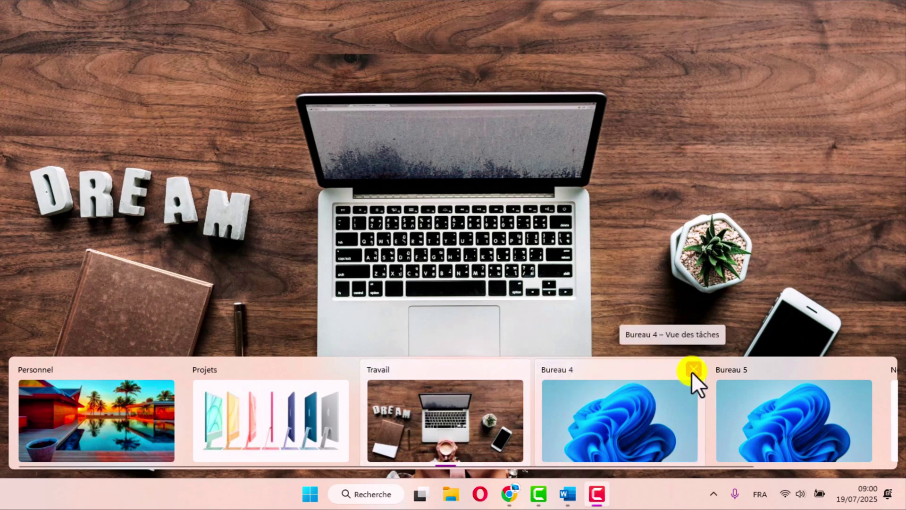
{"action": "mouse_move", "coordinate": [823, 375]}
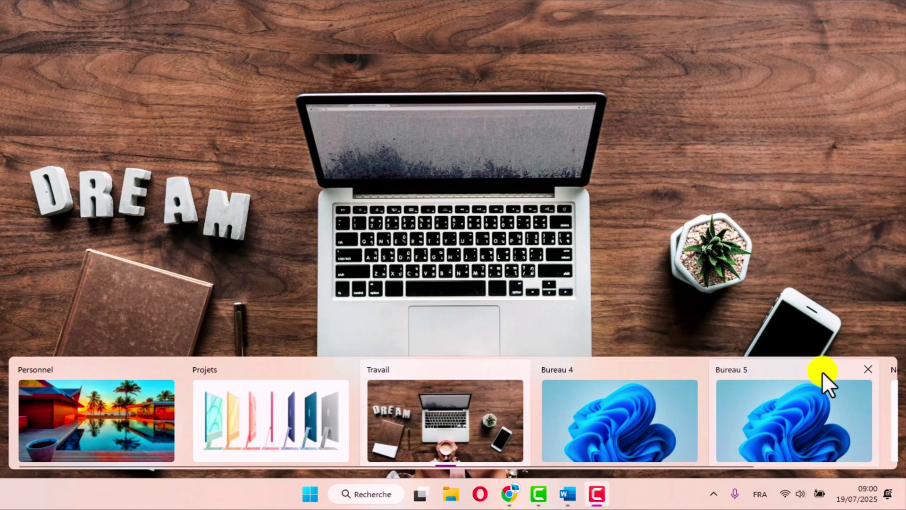
{"action": "left_click", "coordinate": [868, 369]}
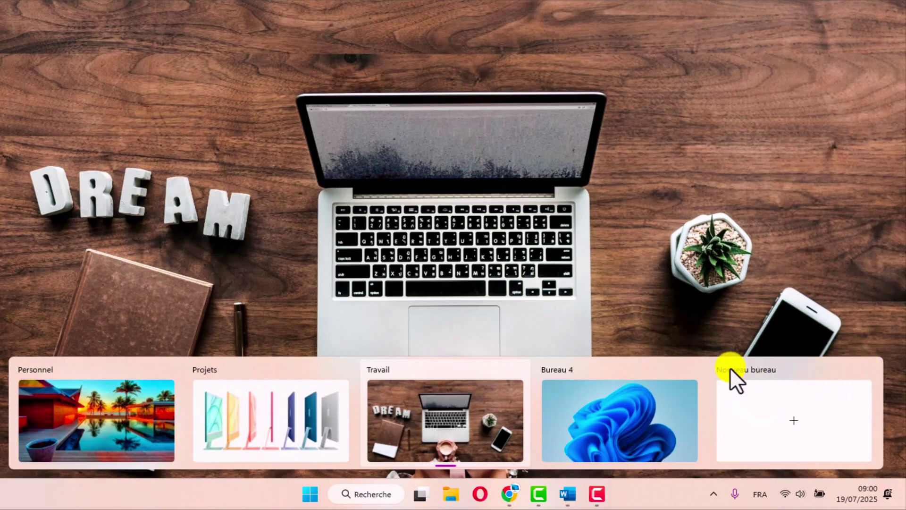
{"action": "left_click", "coordinate": [690, 370]}
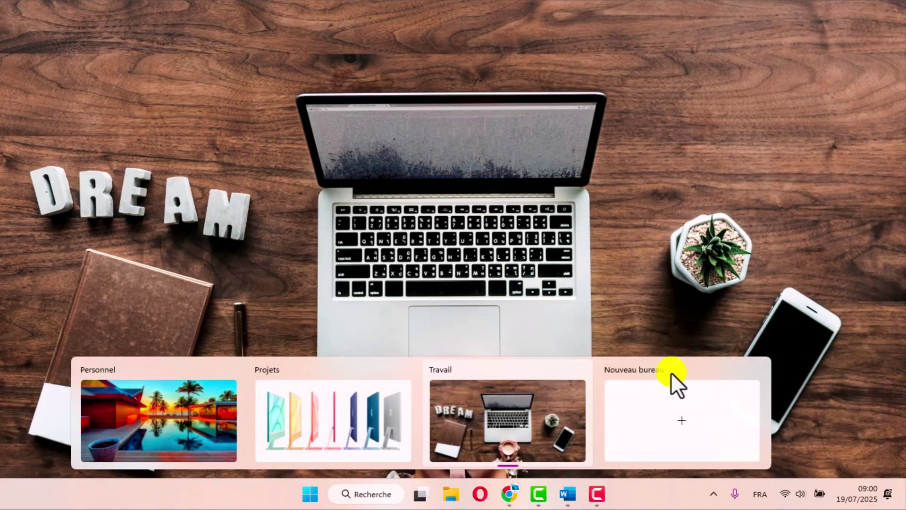
{"action": "left_click", "coordinate": [581, 368]}
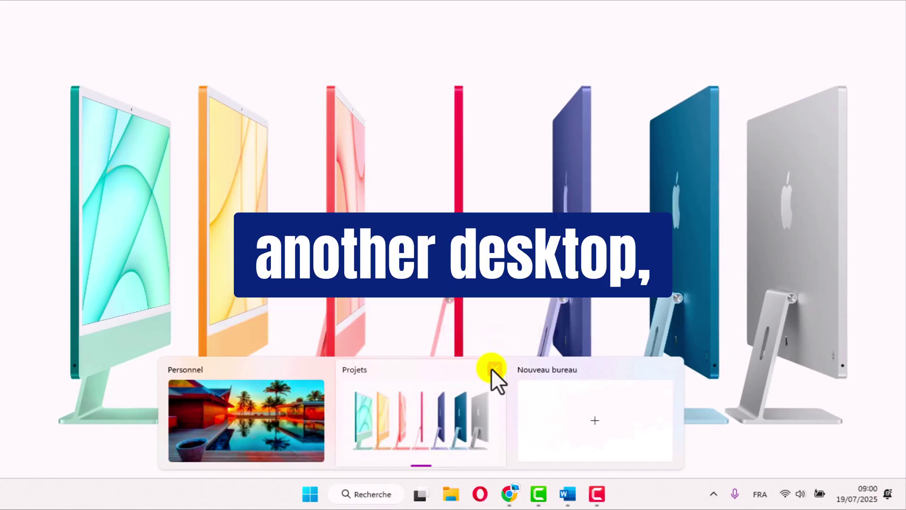
{"action": "left_click", "coordinate": [491, 369]}
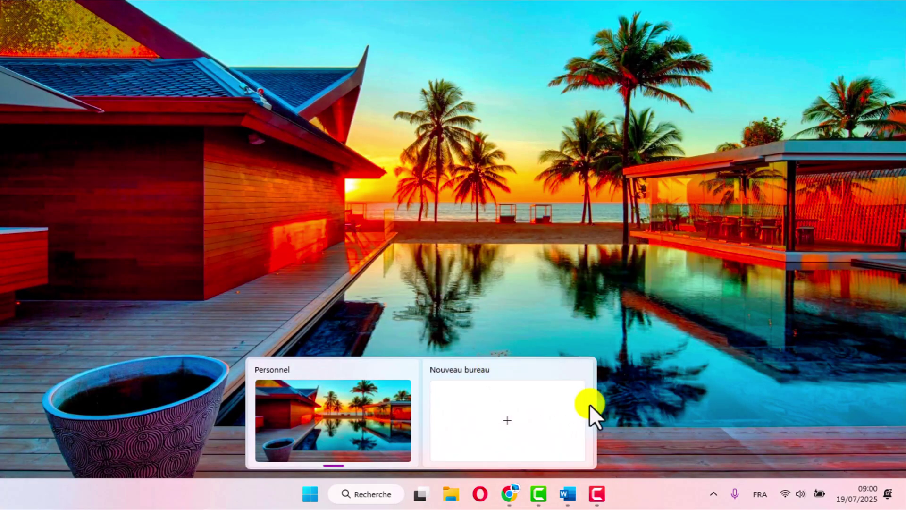